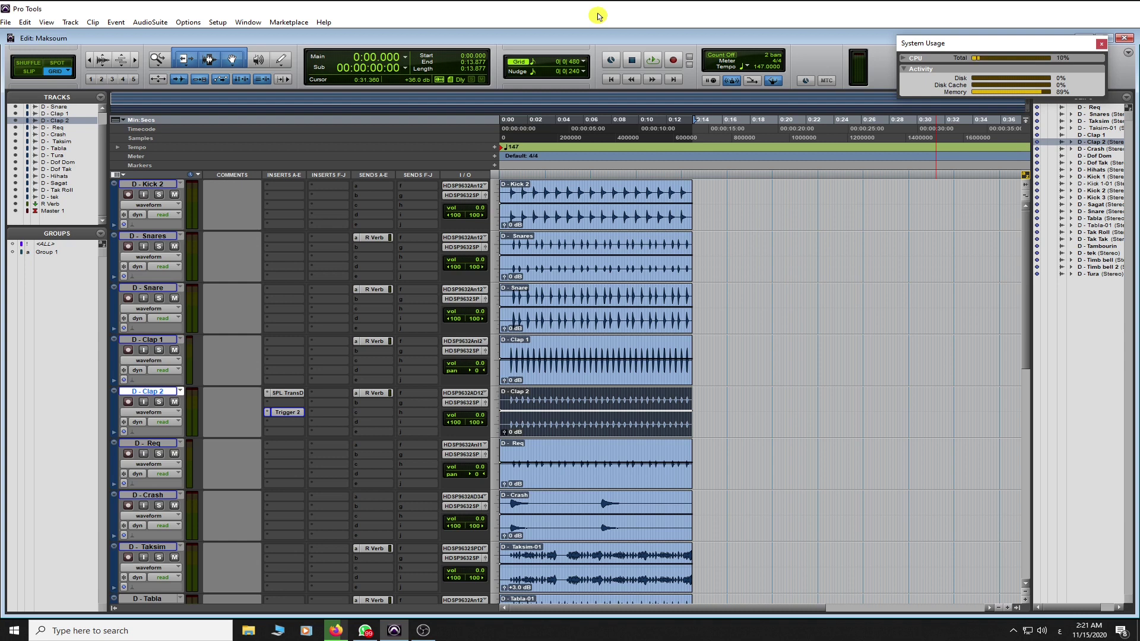
# Select the D - Kick 2 clip from about 0:00.816 to 0:06.938 and play that passage
pyautogui.moveTo(513, 205); pyautogui.dragTo(599, 205)
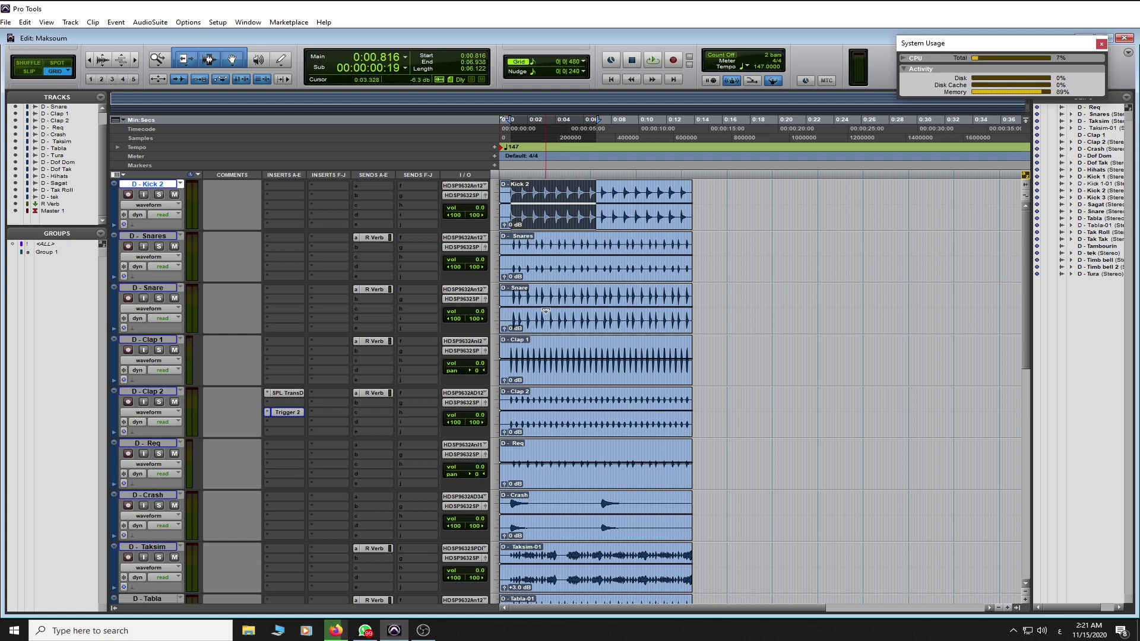
pyautogui.press('space')
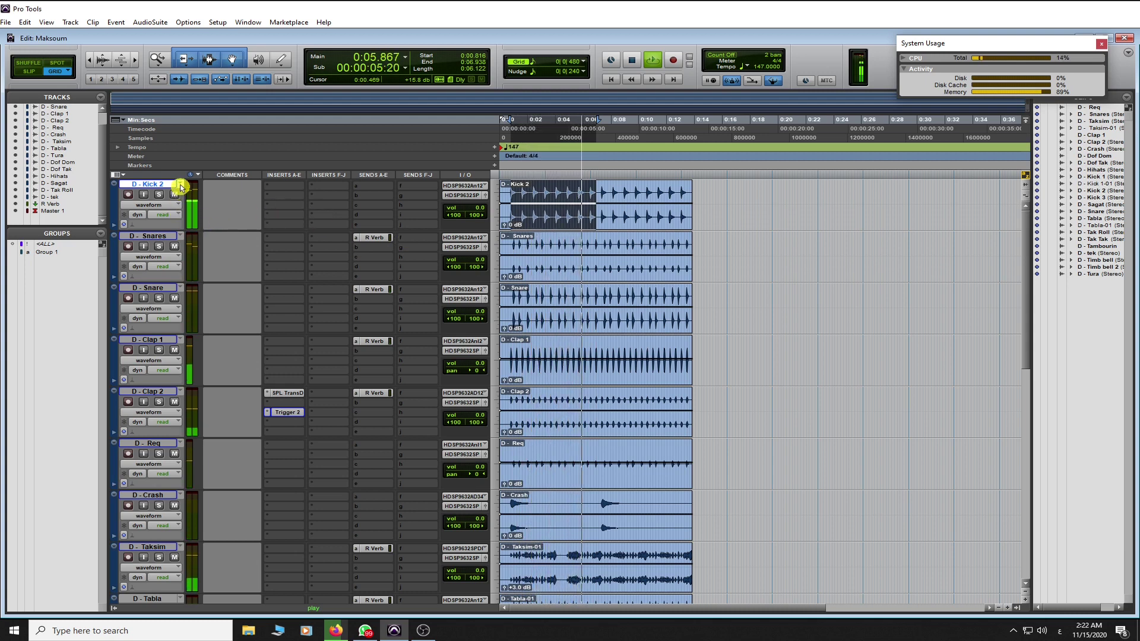
pyautogui.press('space')
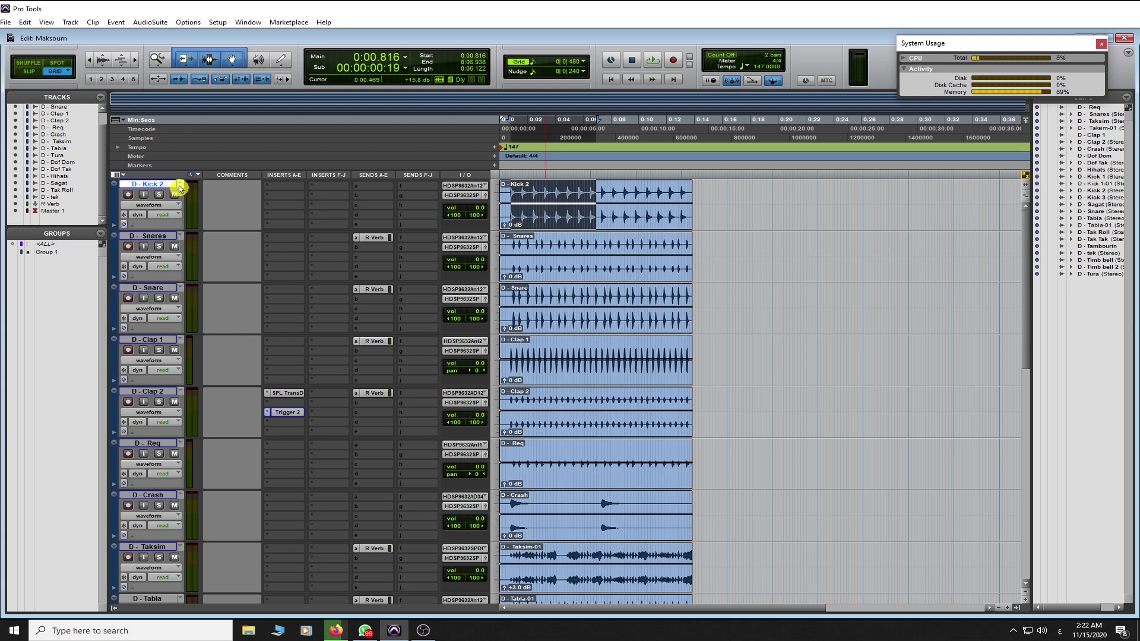
# Step through the kick track's D - Kick 1 and D - Kick 3 playlists and return to D - Kick 2
pyautogui.click(179, 184)
pyautogui.click(230, 221)
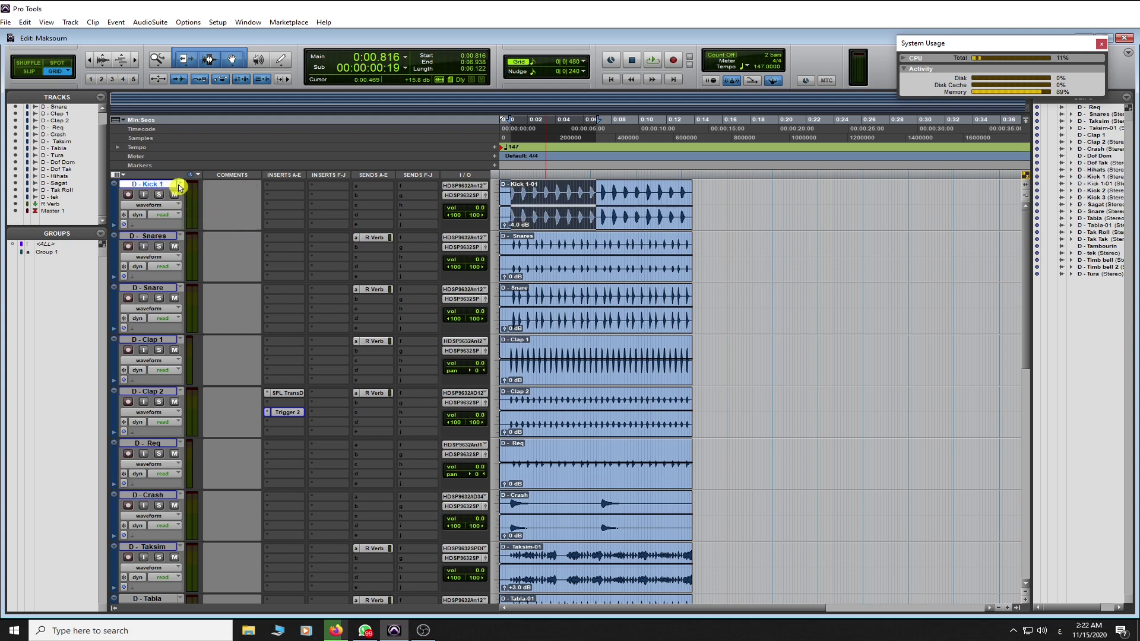
pyautogui.click(179, 184)
pyautogui.click(217, 241)
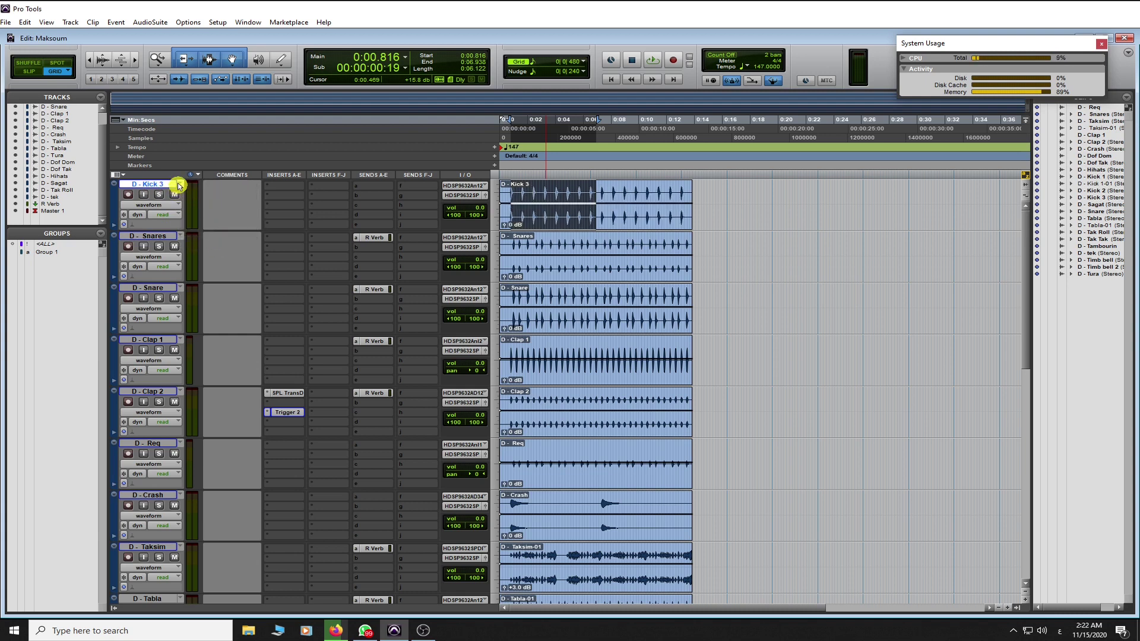
pyautogui.click(181, 186)
pyautogui.click(208, 230)
# Play the full mix with D - Kick 2, then compare it with the D - Kick 1 and D - Kick 3 playlists
pyautogui.press('space')
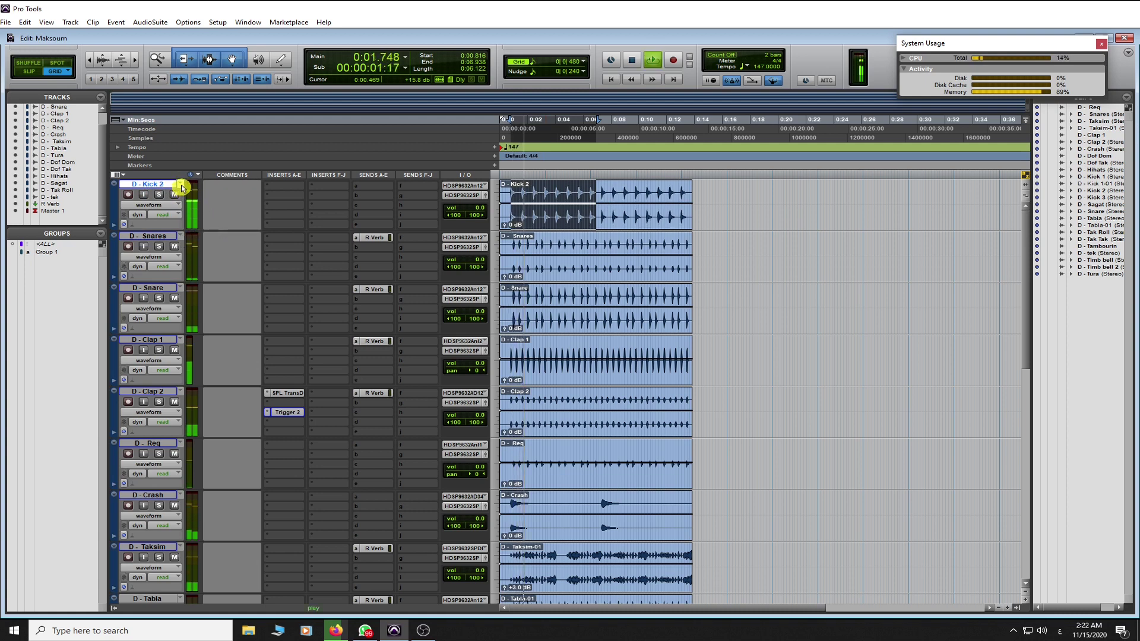
pyautogui.click(181, 186)
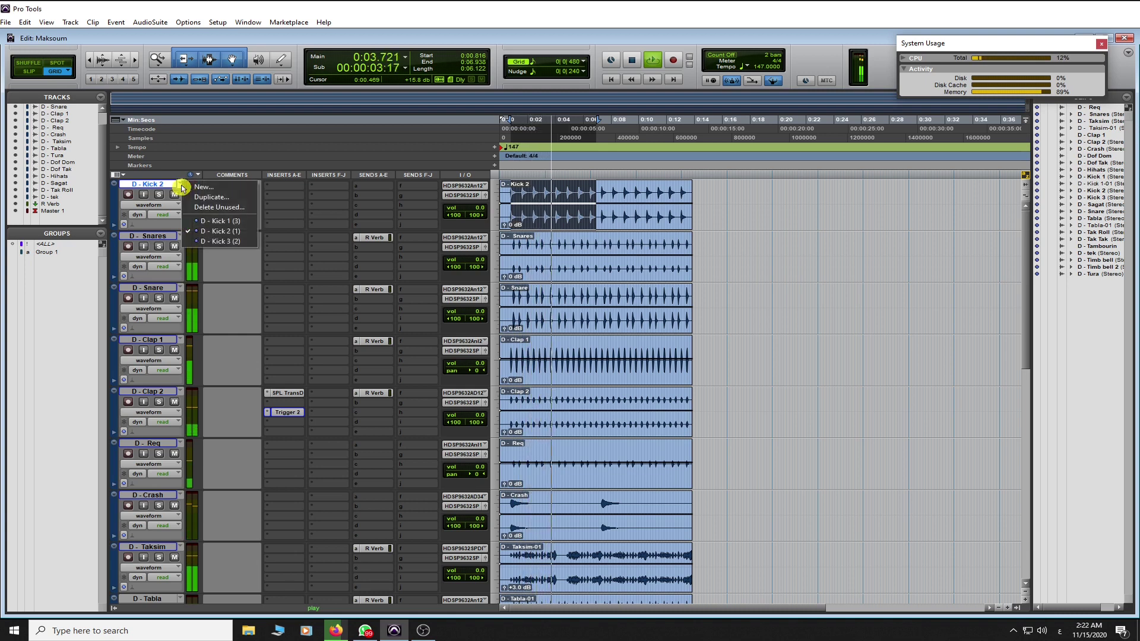
pyautogui.click(235, 222)
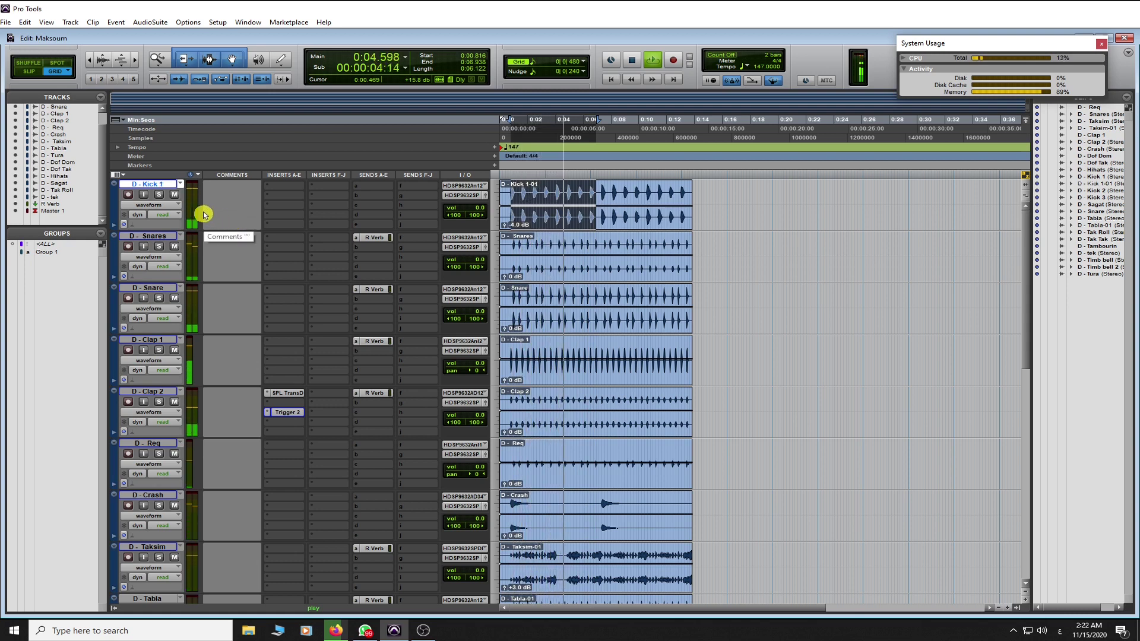
pyautogui.click(180, 184)
pyautogui.click(228, 241)
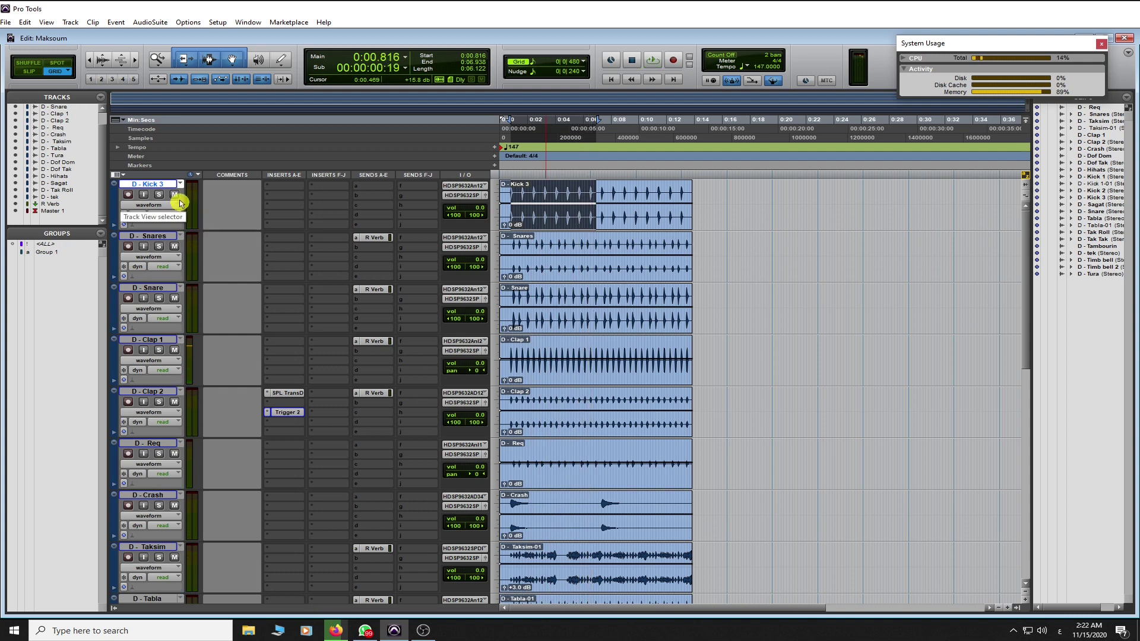
# Solo the kick track and play the selected passage with the D - Kick 2 playlist
pyautogui.click(158, 193)
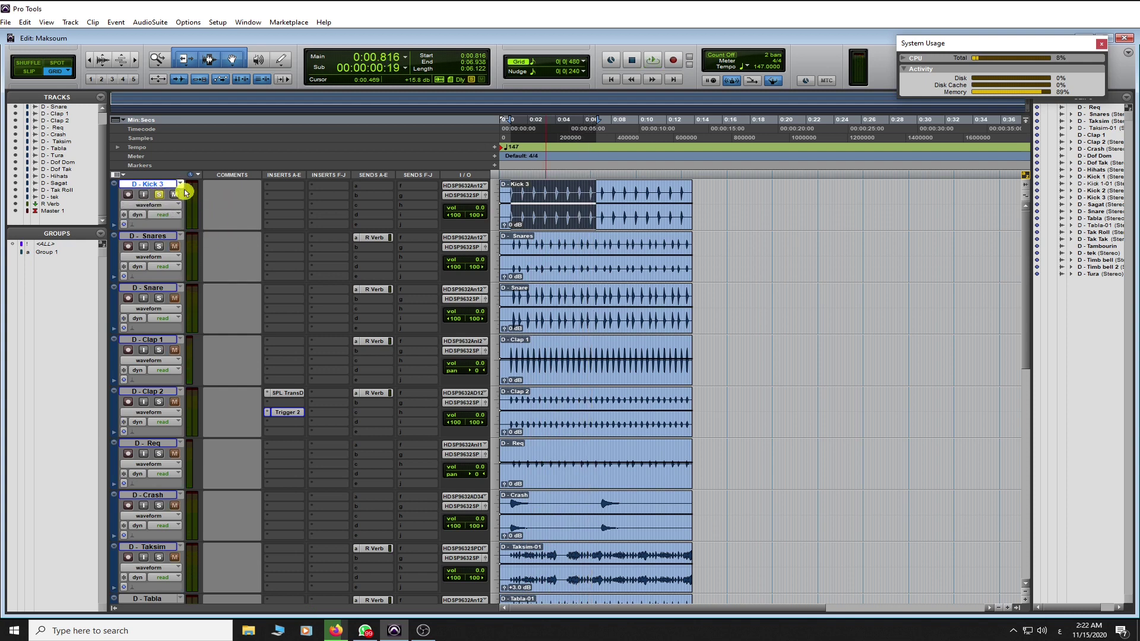
pyautogui.click(180, 184)
pyautogui.click(218, 231)
pyautogui.press('space')
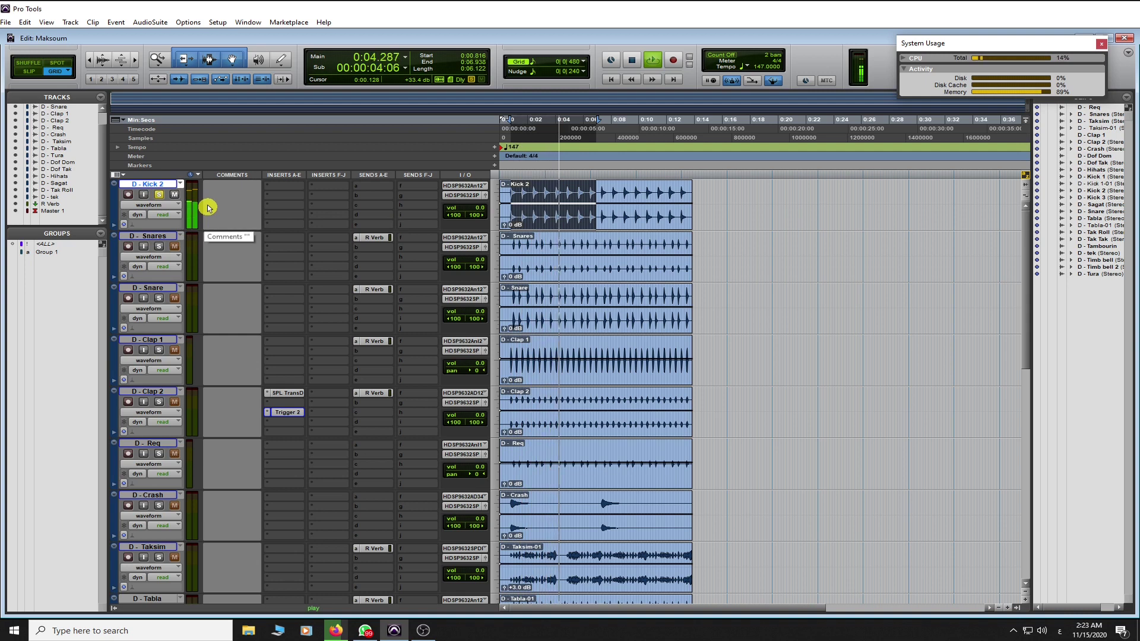
# Switch the soloed kick track to the D - Kick 1 playlist and listen to the selected passage
pyautogui.click(179, 188)
pyautogui.click(202, 234)
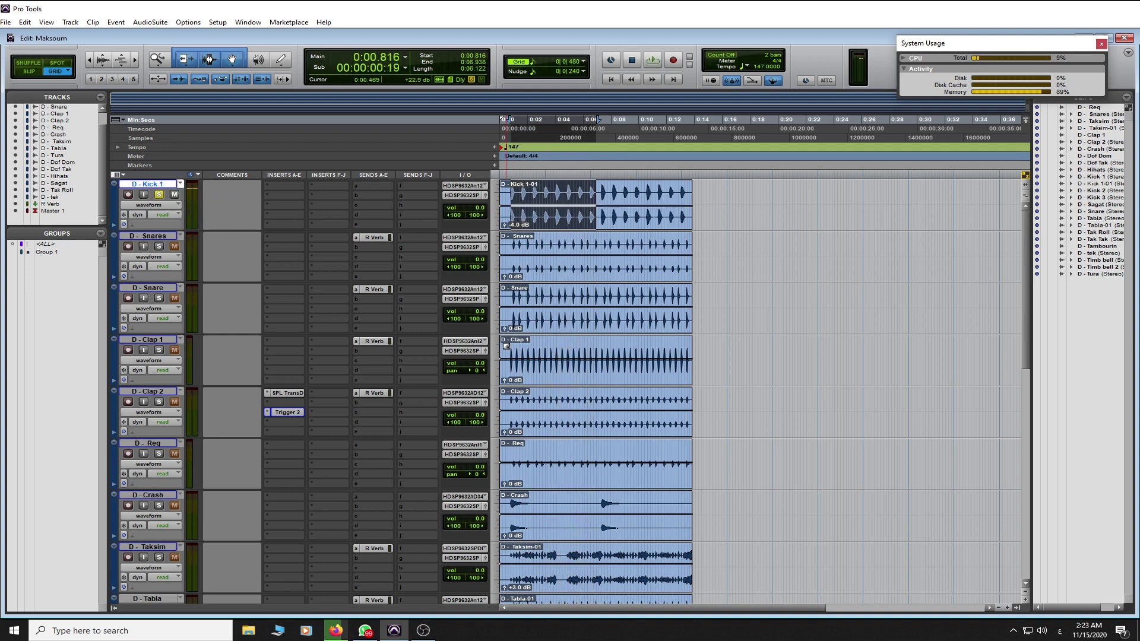
pyautogui.press('space')
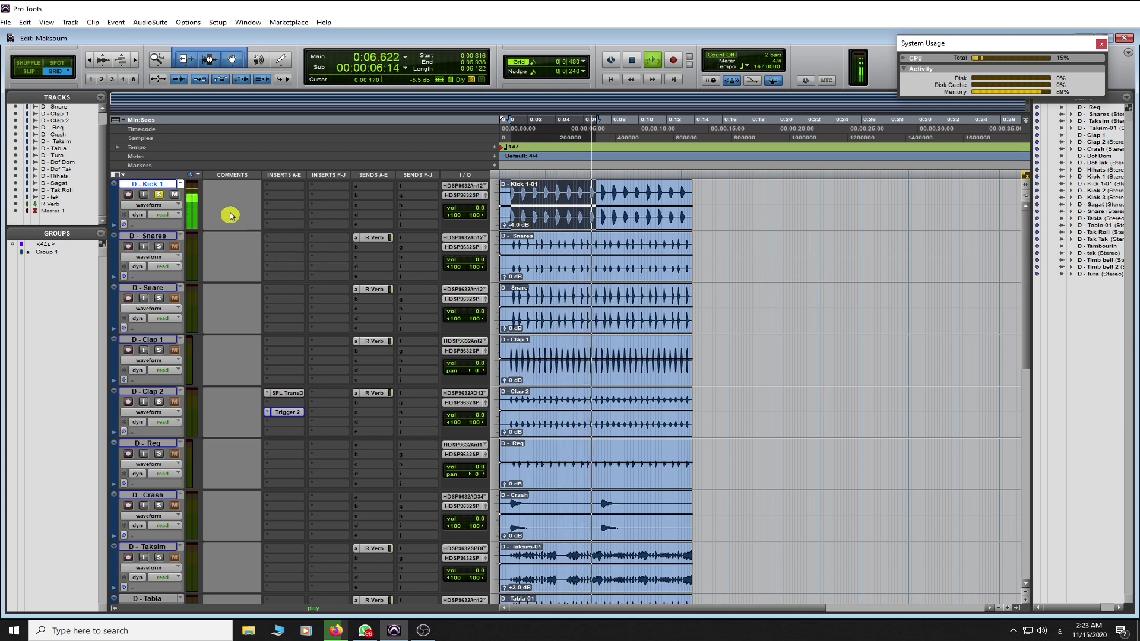
pyautogui.press('space')
# Switch the soloed kick track to the D - Kick 3 playlist and listen to the selected passage
pyautogui.click(180, 184)
pyautogui.click(237, 246)
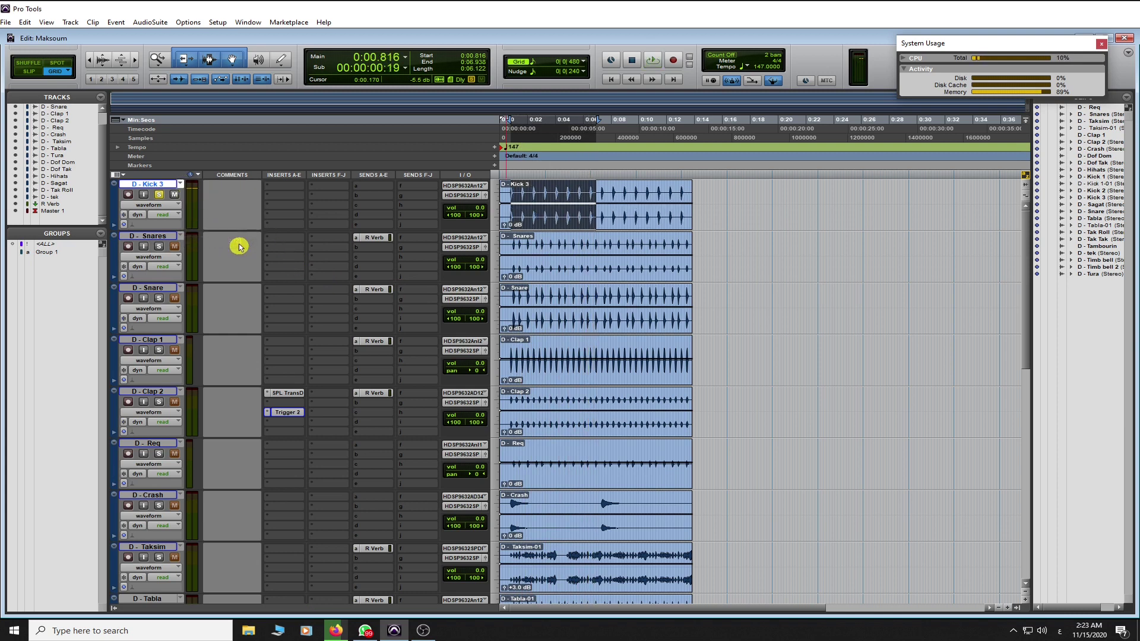
pyautogui.press('space')
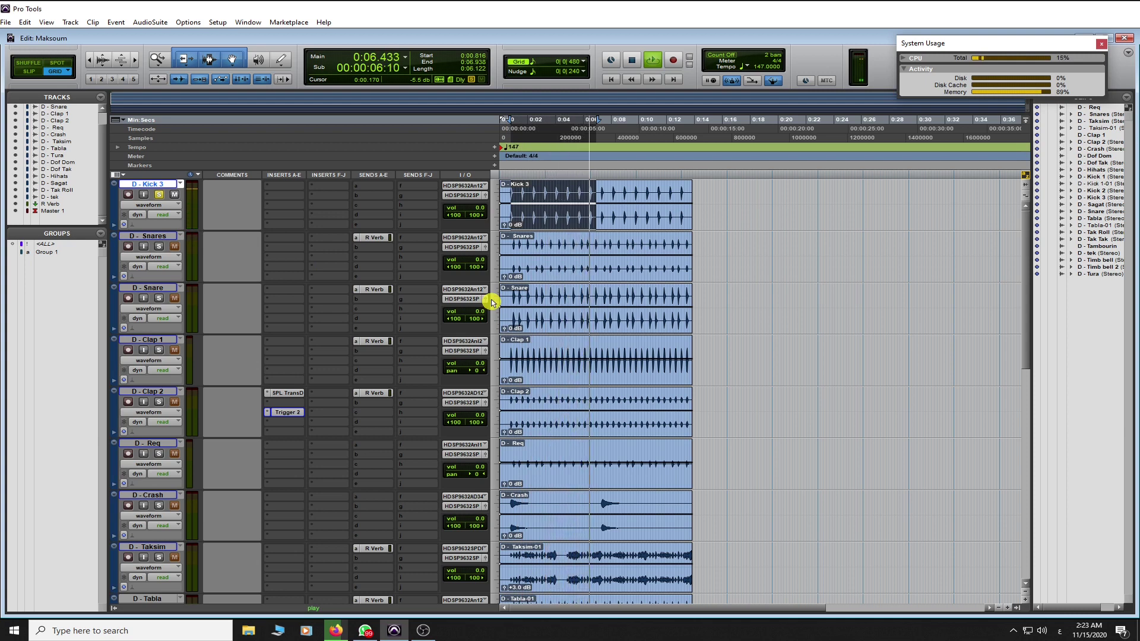
pyautogui.press('space')
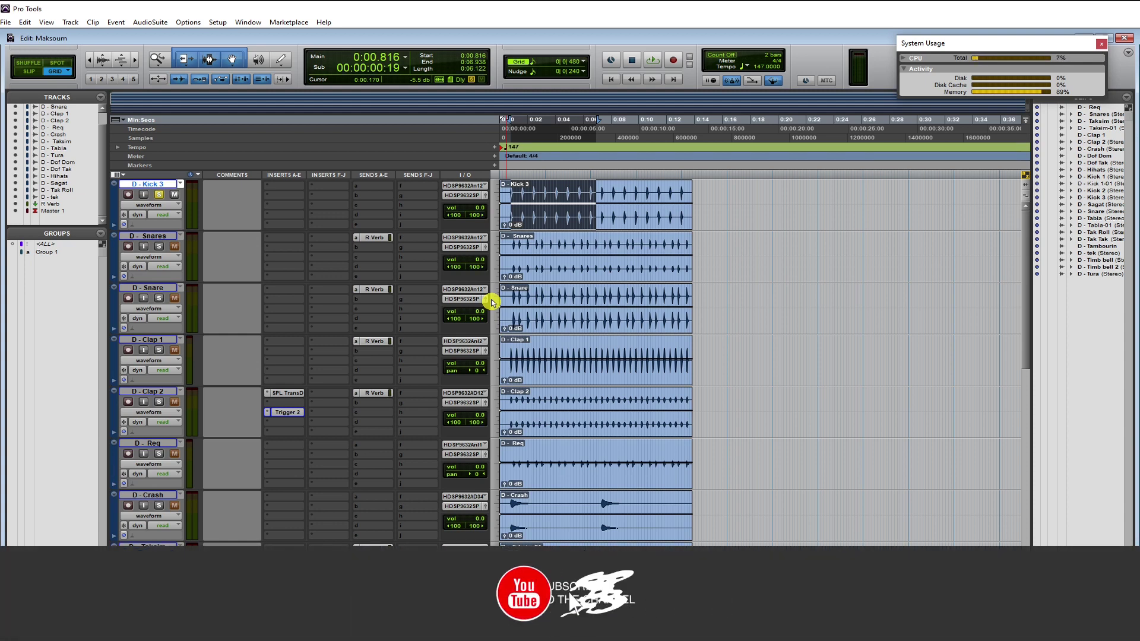
# Return the soloed kick track to the D - Kick 1 playlist and listen to the passage again
pyautogui.click(180, 184)
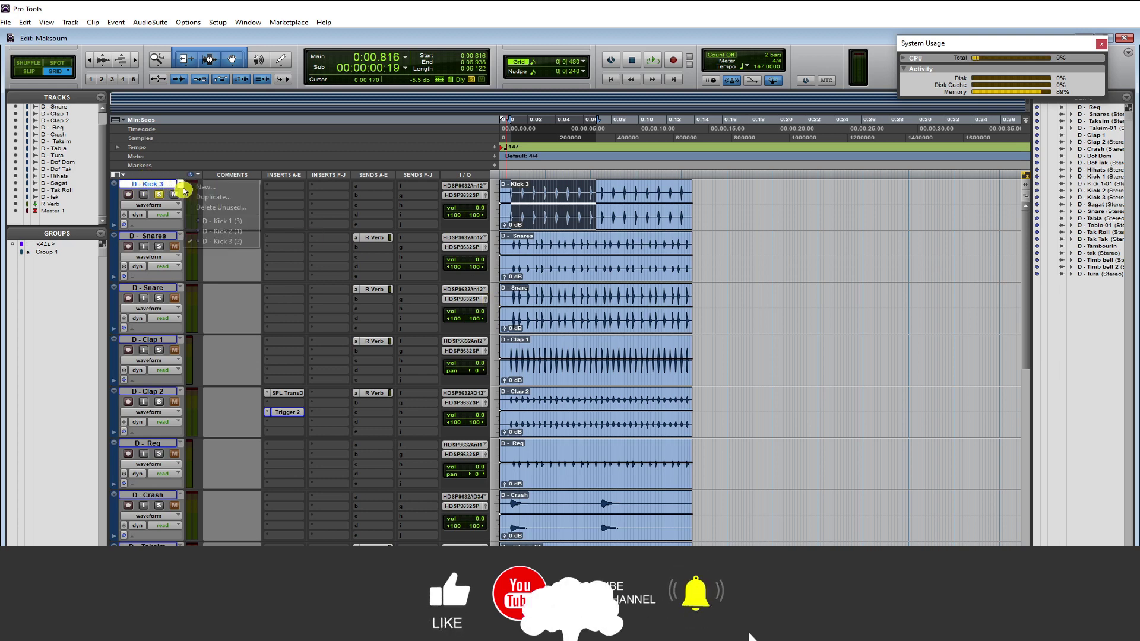
pyautogui.click(236, 223)
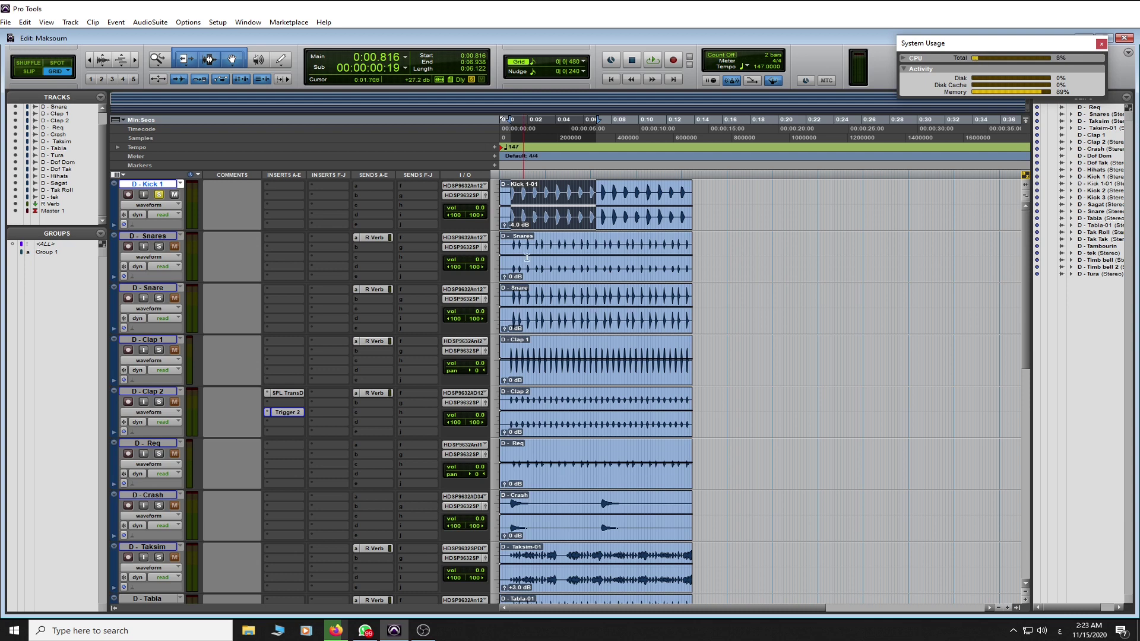
pyautogui.press('space')
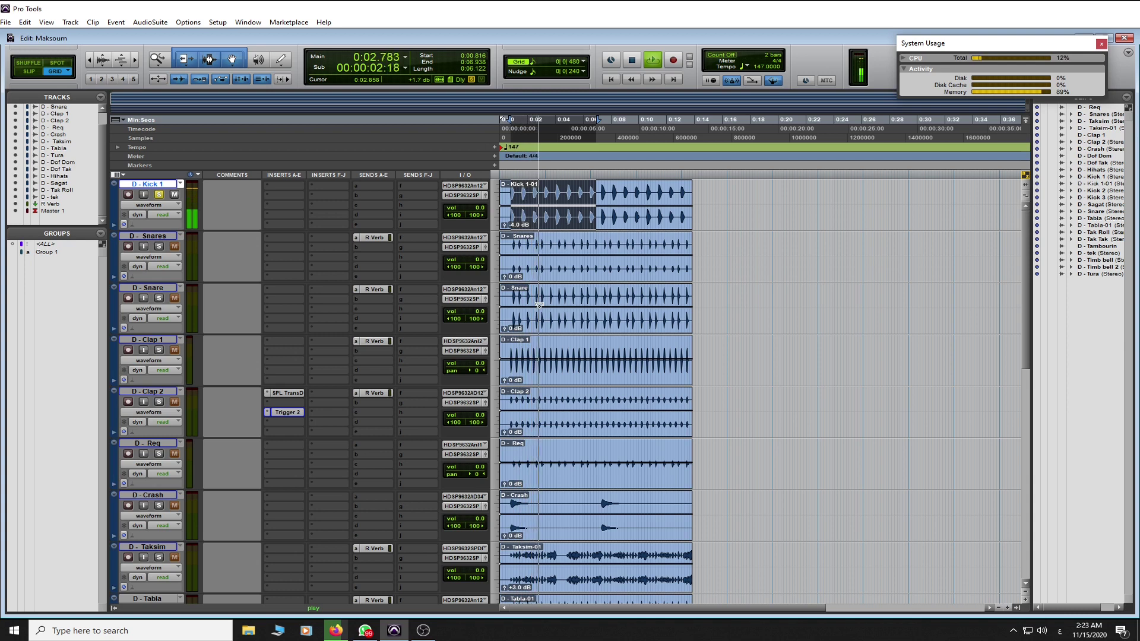
pyautogui.press('space')
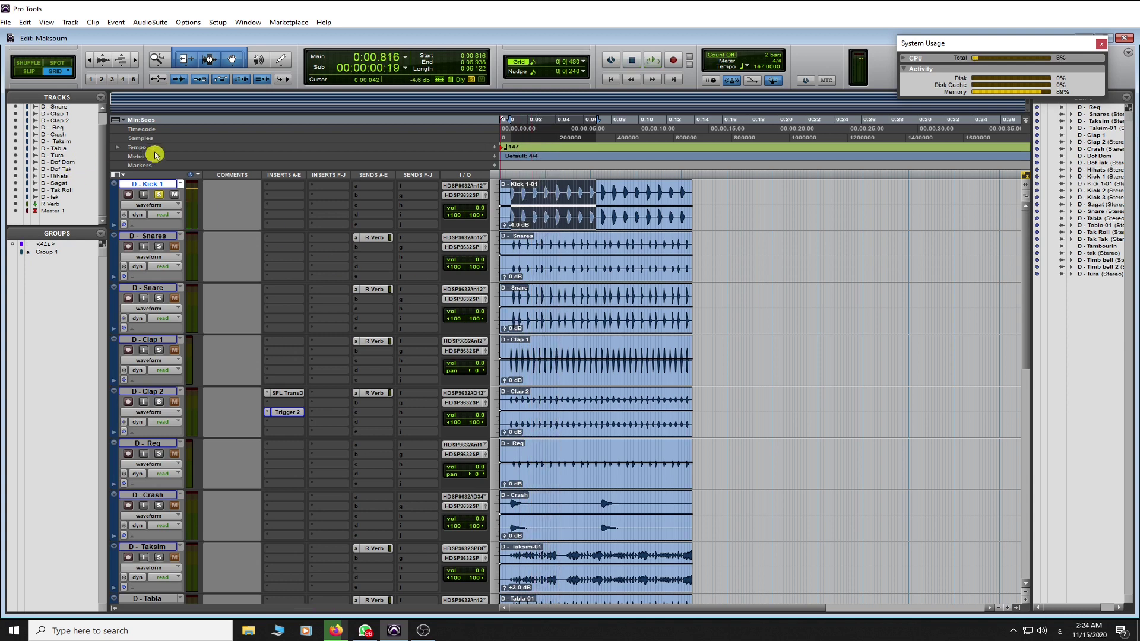
# Alternate the soloed kick track between the D - Kick 3 and D - Kick 1 playlists to compare them, ending on D - Kick 3
pyautogui.click(179, 184)
pyautogui.click(219, 240)
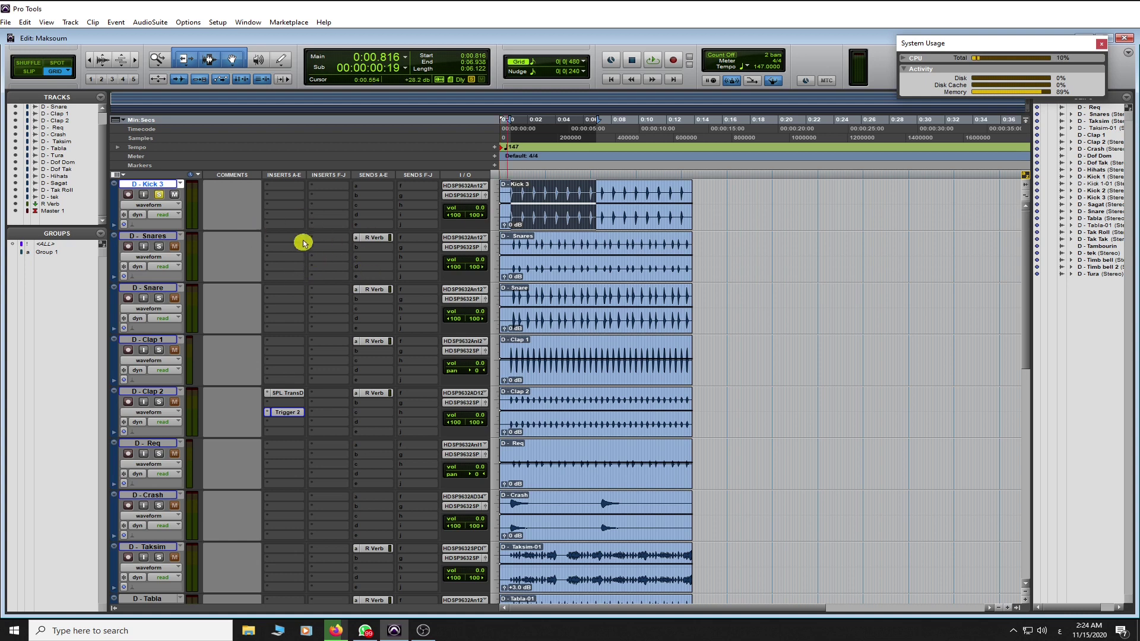
pyautogui.click(181, 185)
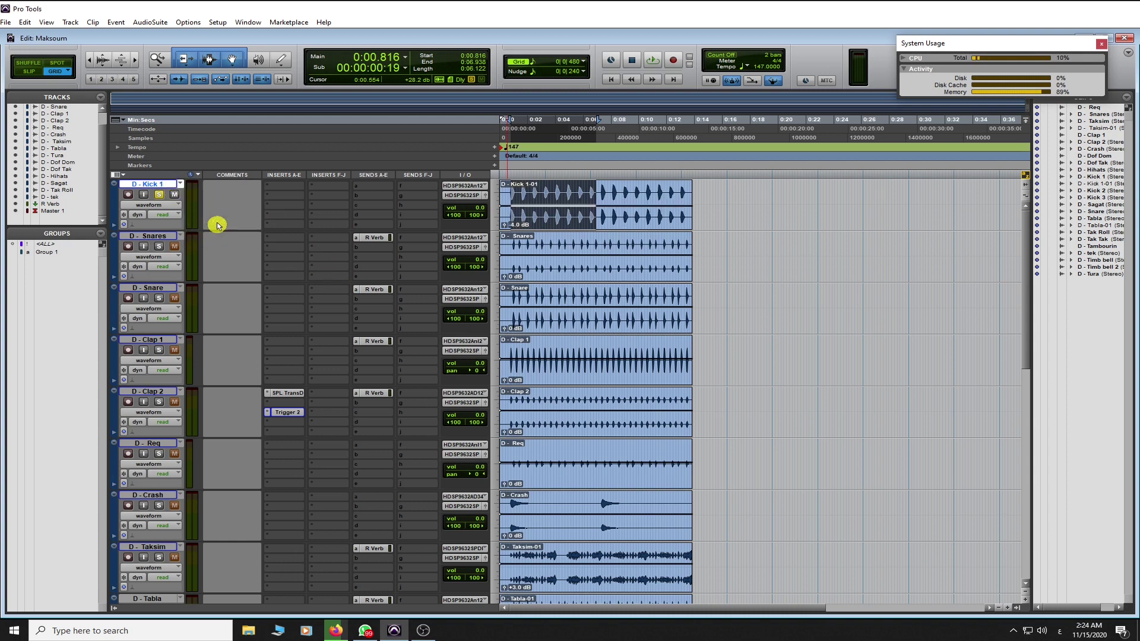
pyautogui.press('space')
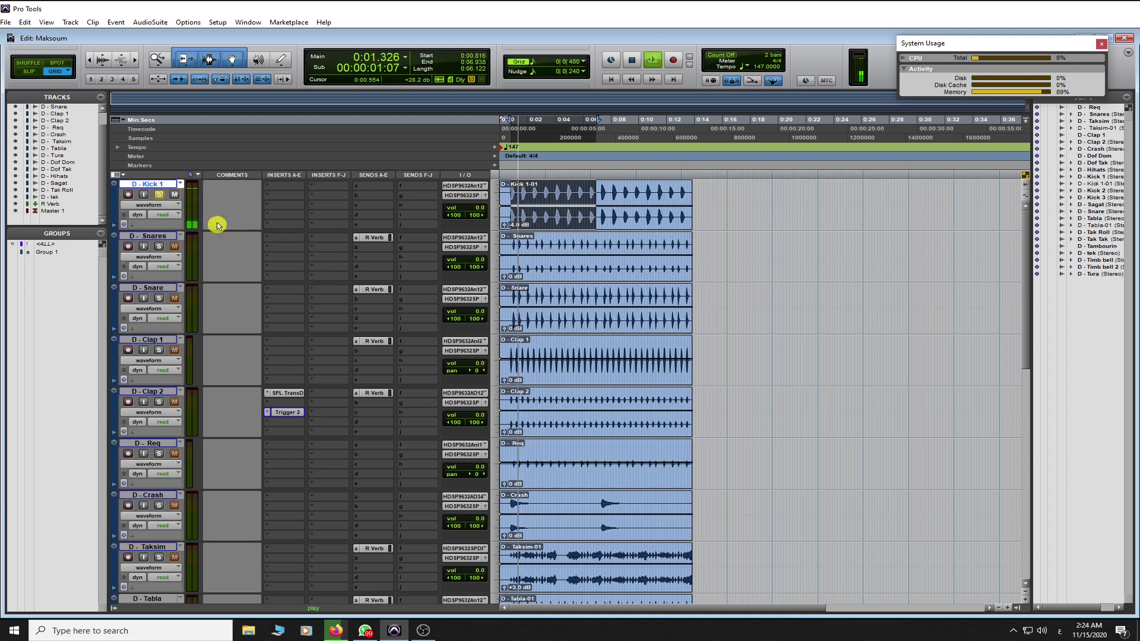
pyautogui.click(180, 184)
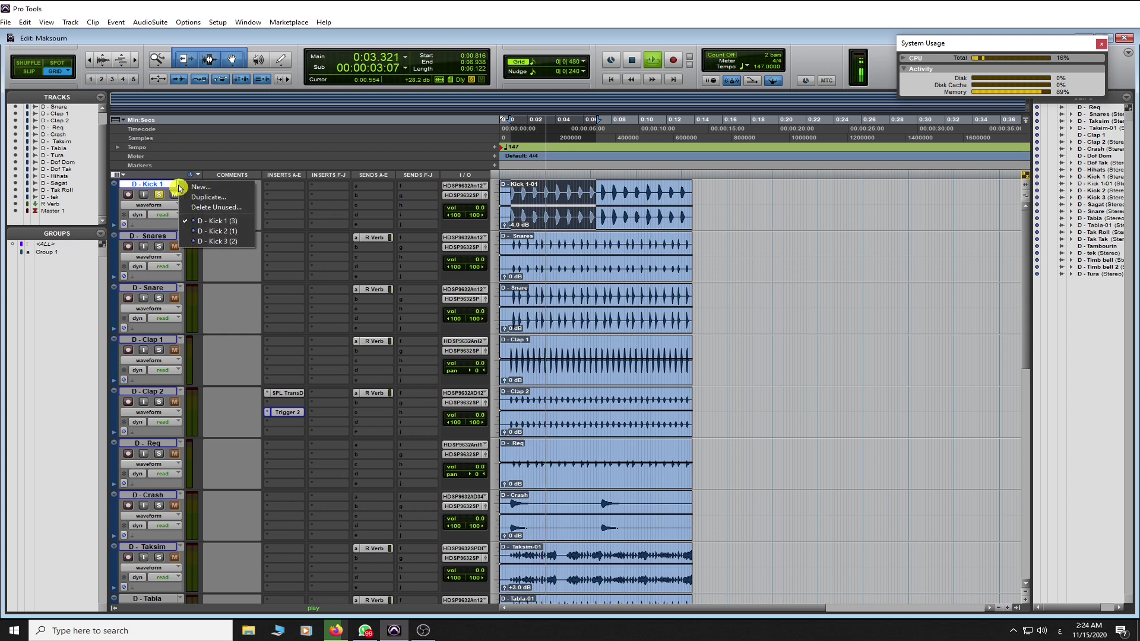
pyautogui.click(215, 241)
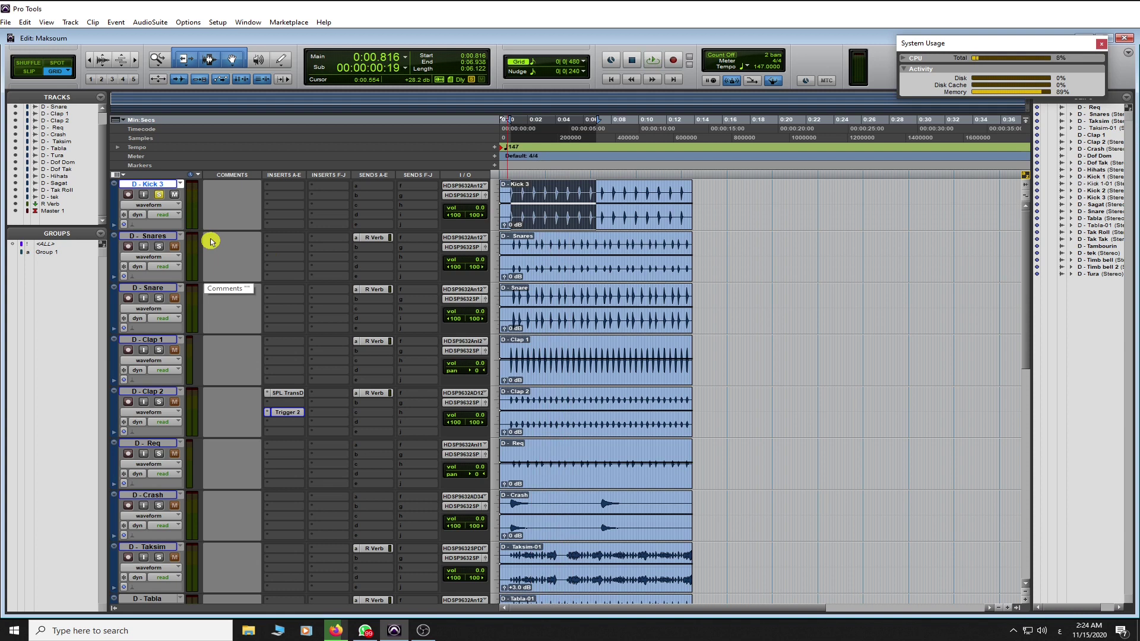
# Switch the kick track to the D - Kick 2 playlist and turn off its solo
pyautogui.click(180, 185)
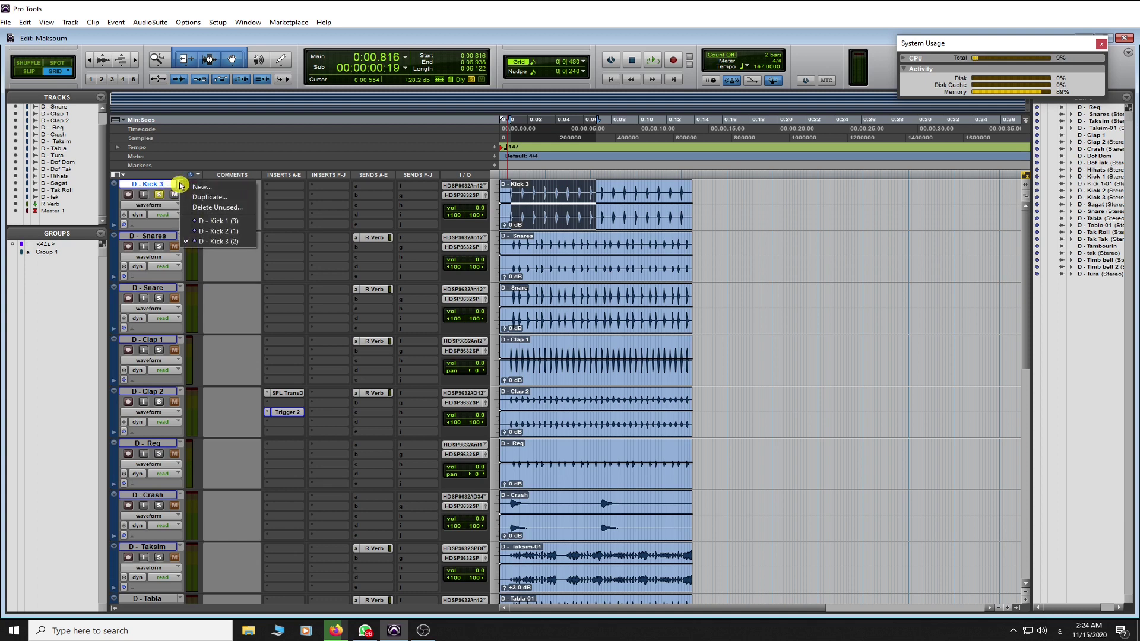
pyautogui.click(232, 231)
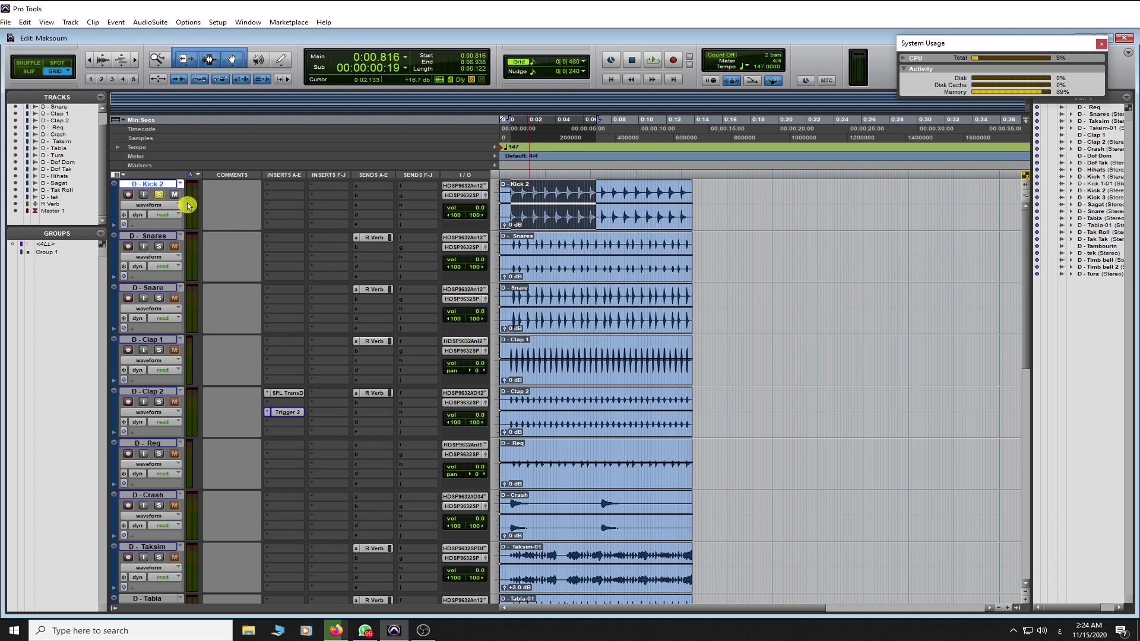
pyautogui.click(159, 195)
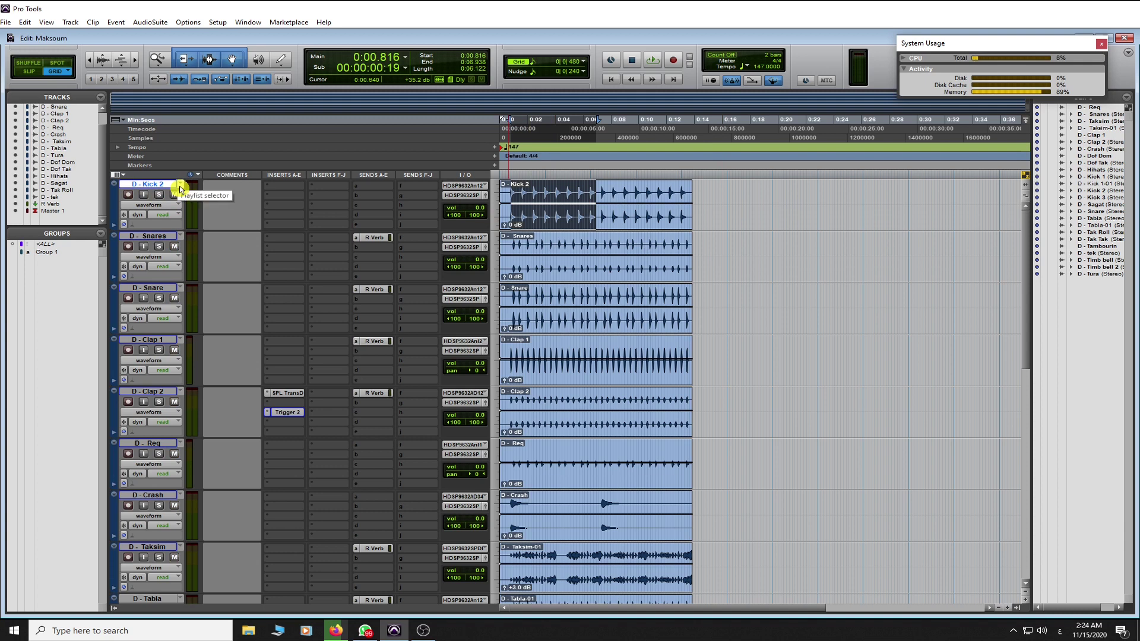
# Play the full mix and swap the kick track to D - Kick 1 and then D - Kick 3, leaving D - Kick 3 active
pyautogui.press('space')
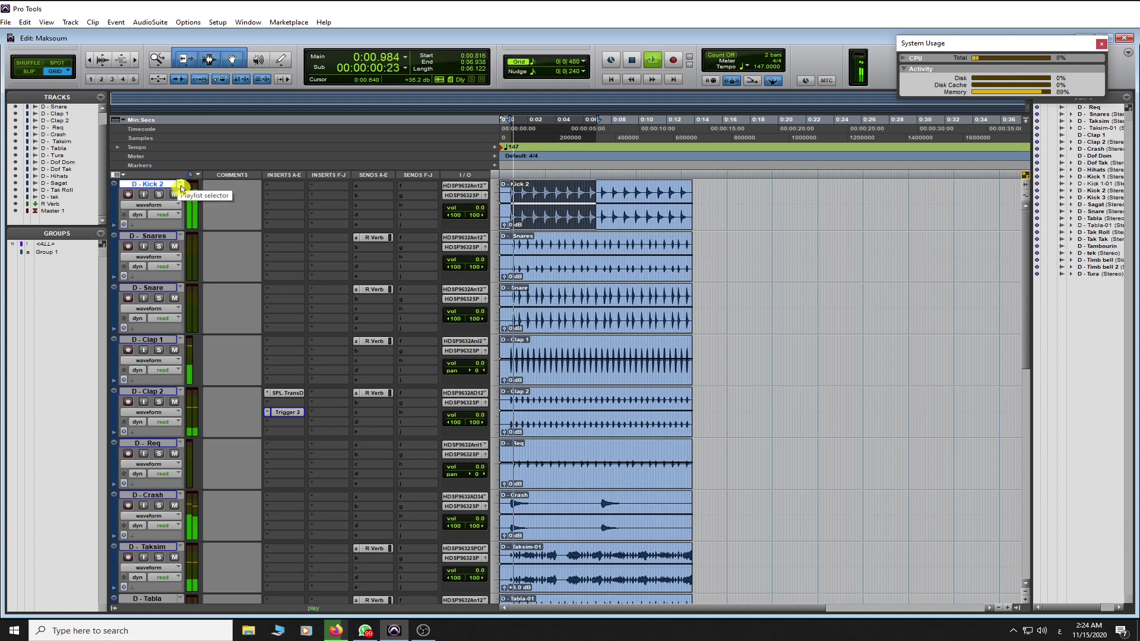
pyautogui.click(180, 185)
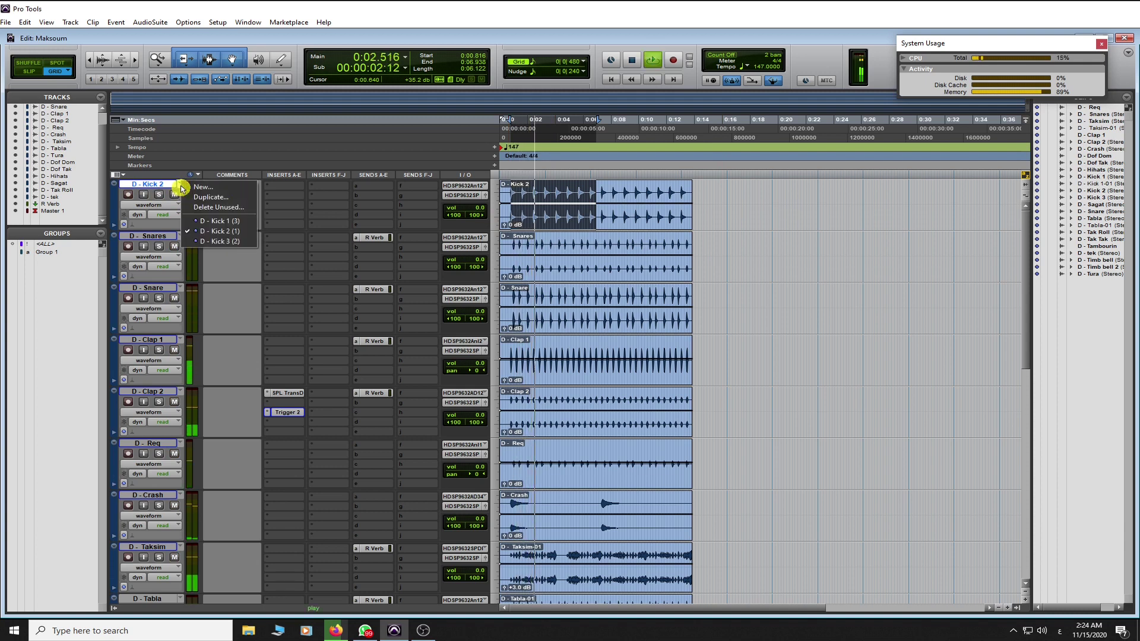
pyautogui.click(234, 225)
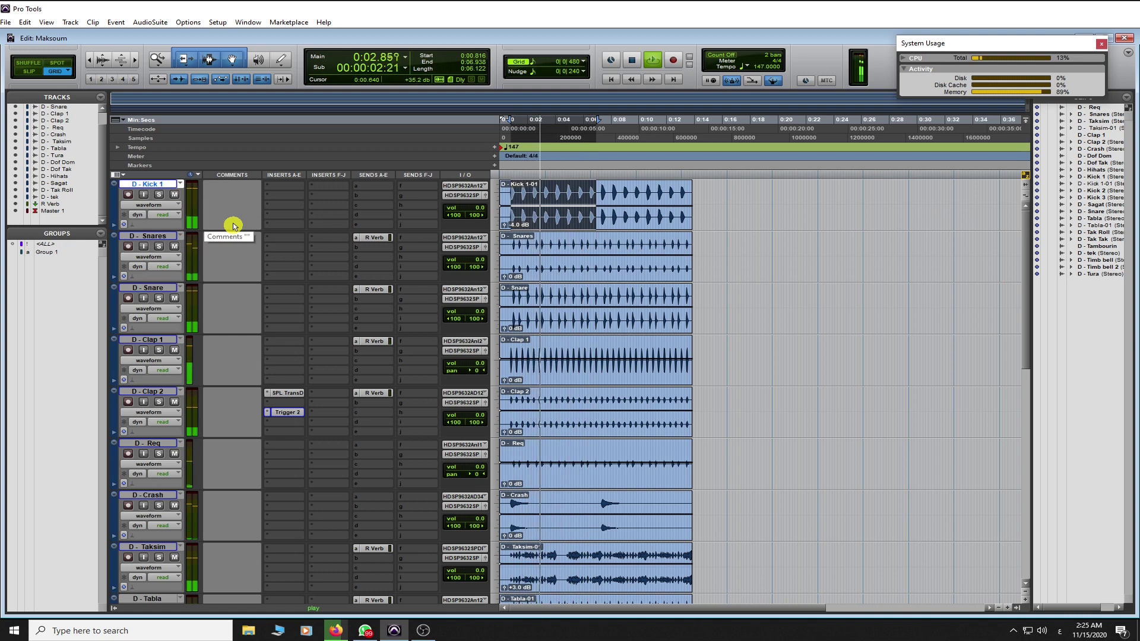
pyautogui.click(181, 185)
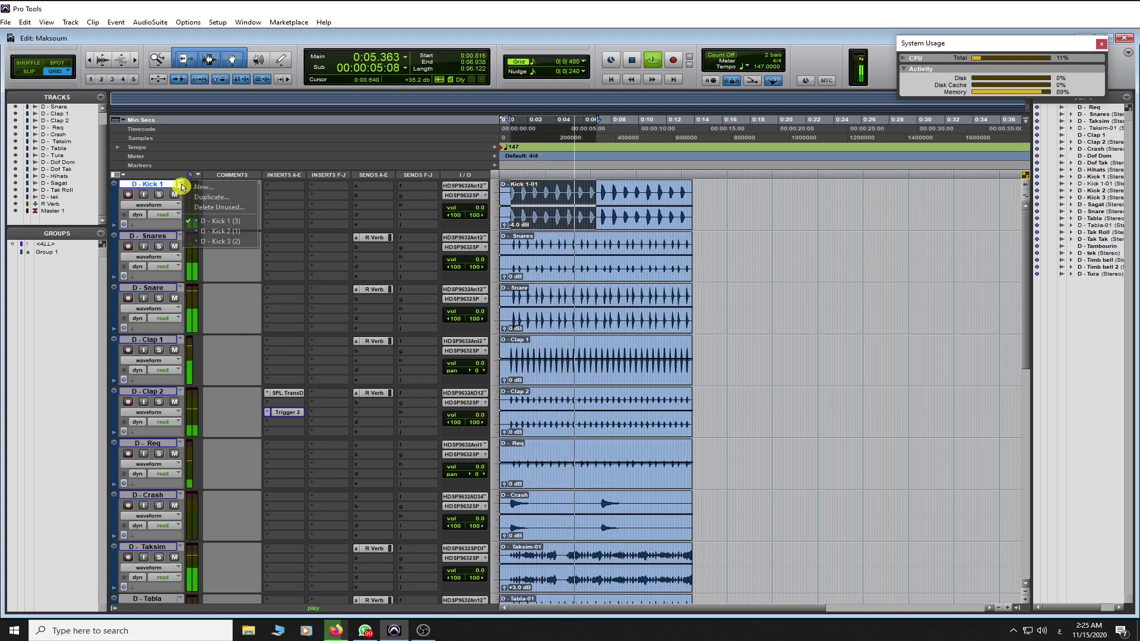
pyautogui.click(215, 242)
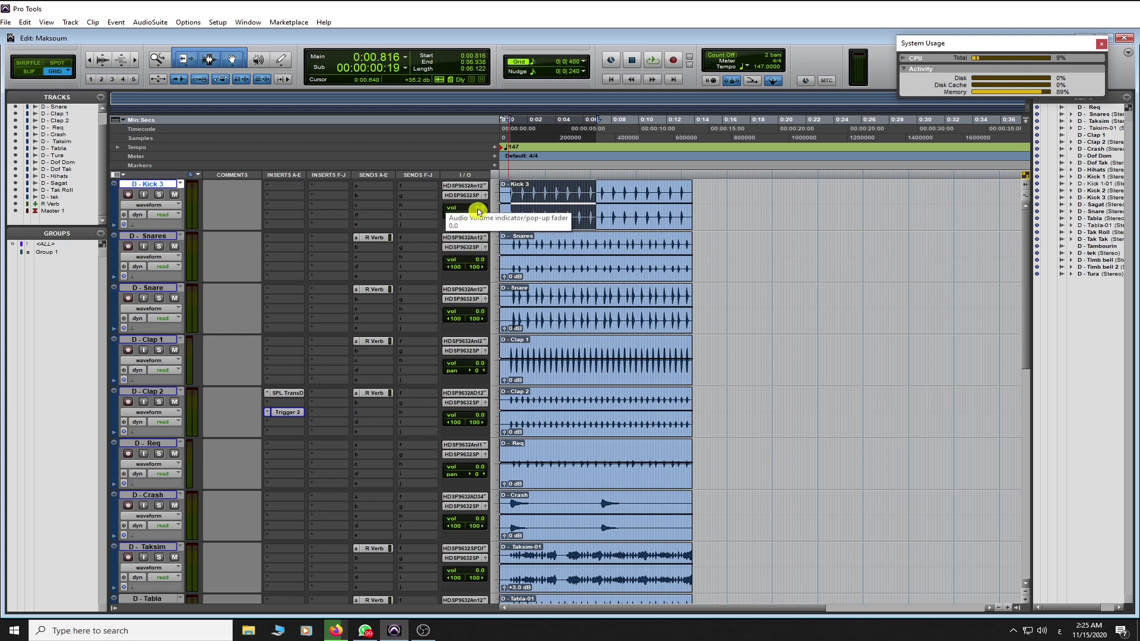
# Lower the kick track's volume to about -7.9 dB and play the full mix with D - Kick 3
pyautogui.moveTo(479, 212); pyautogui.dragTo(474, 217)
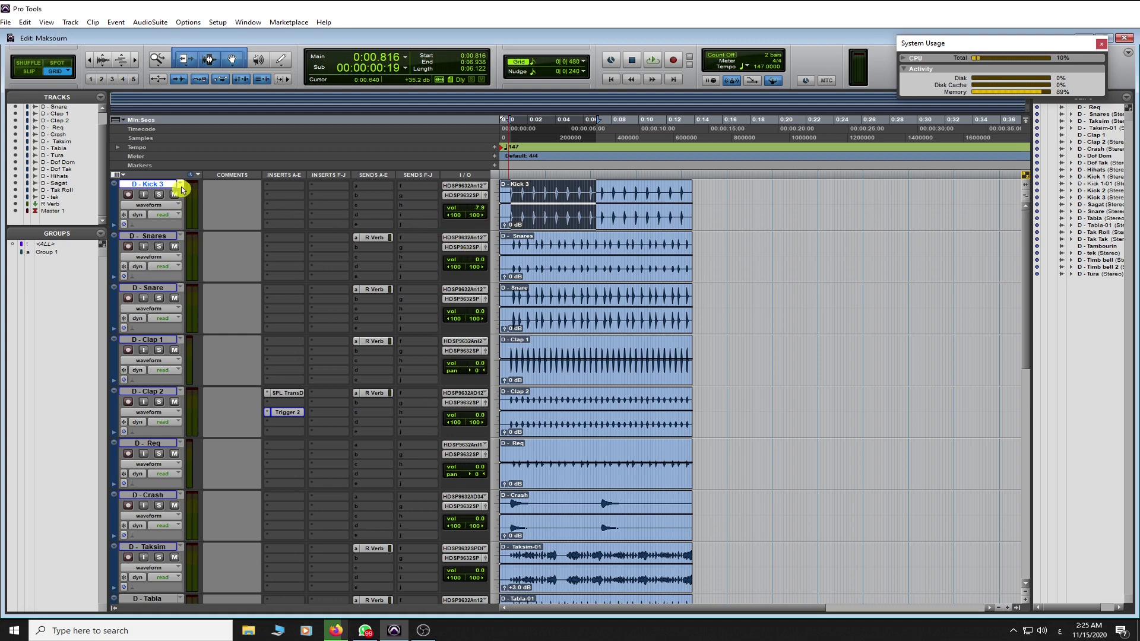
pyautogui.press('space')
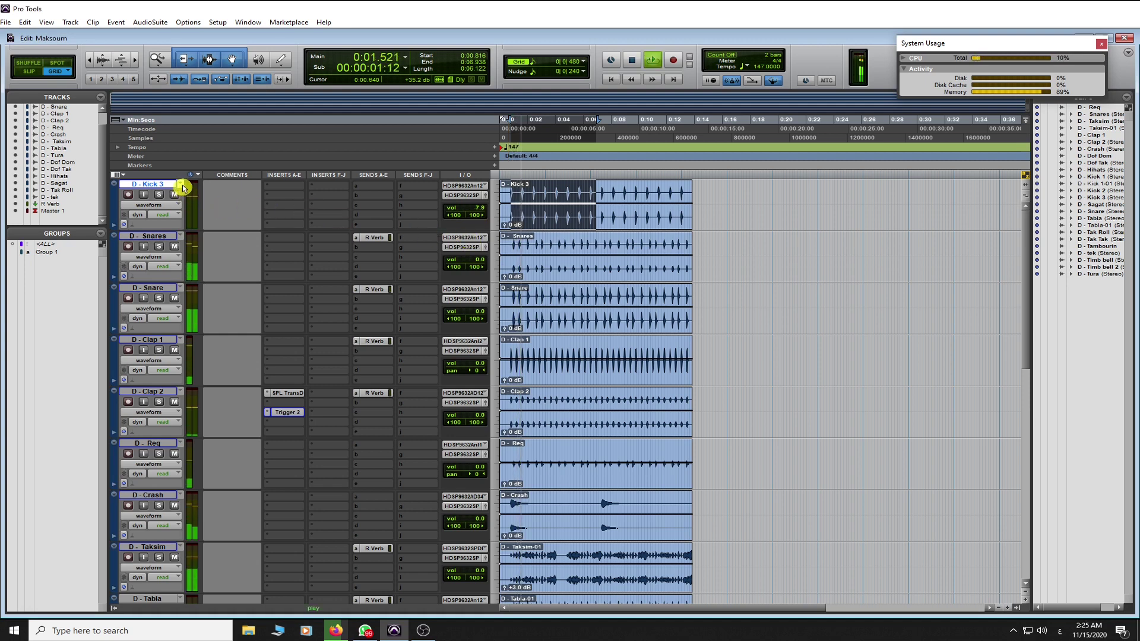
# Swap the kick track to D - Kick 1, D - Kick 2 and back to D - Kick 1 during full-mix playback, and stop
pyautogui.click(181, 185)
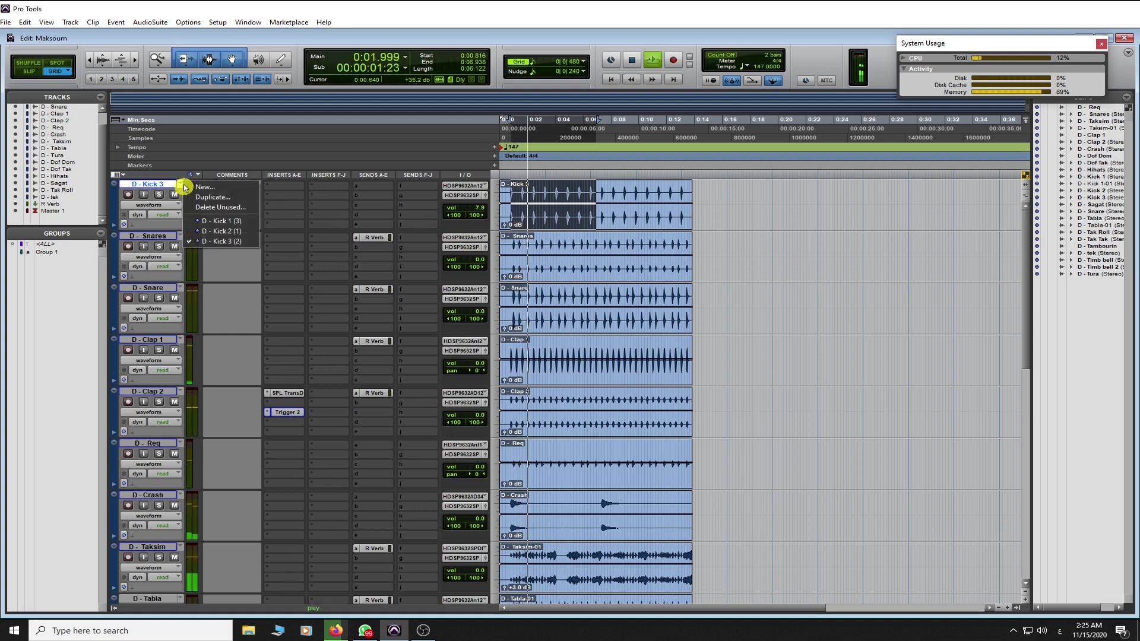
pyautogui.click(236, 224)
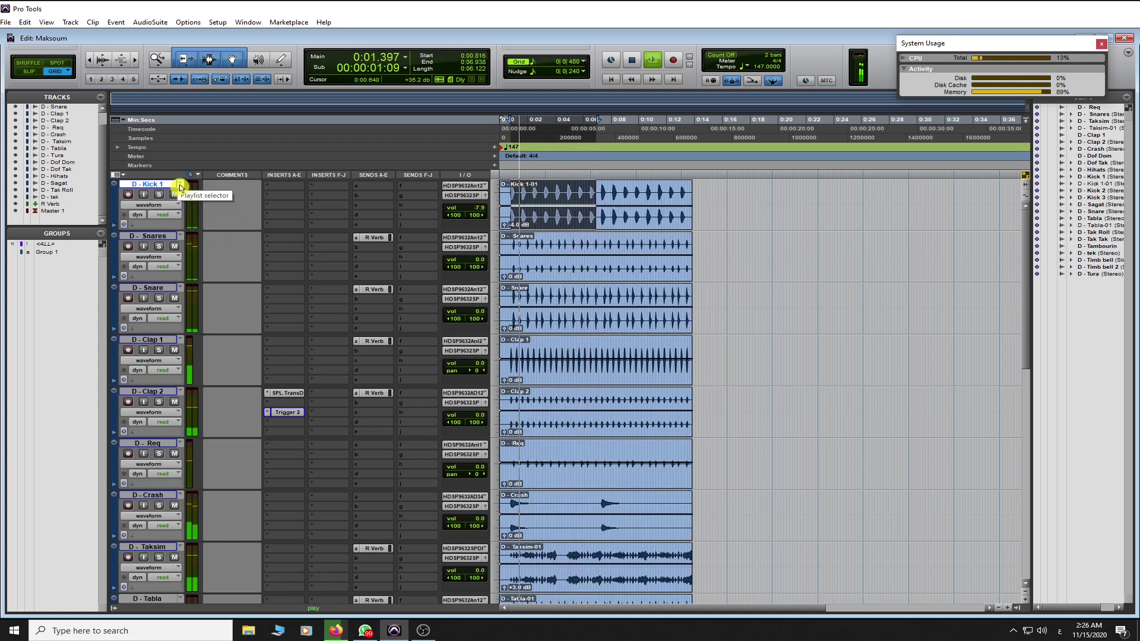
pyautogui.click(179, 184)
pyautogui.click(209, 229)
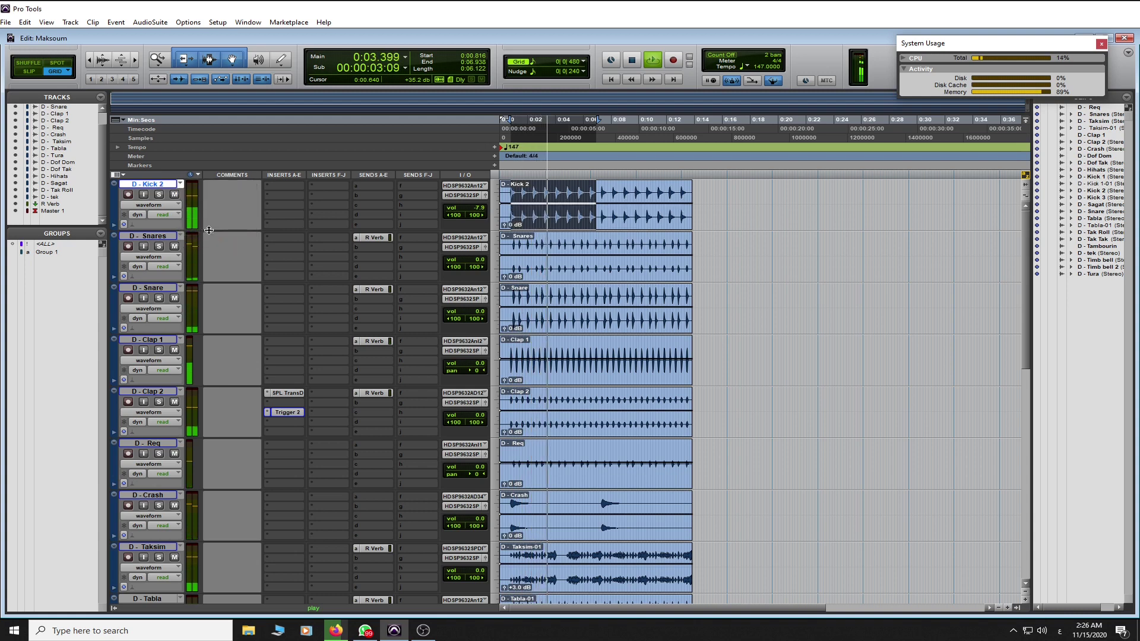
pyautogui.click(181, 185)
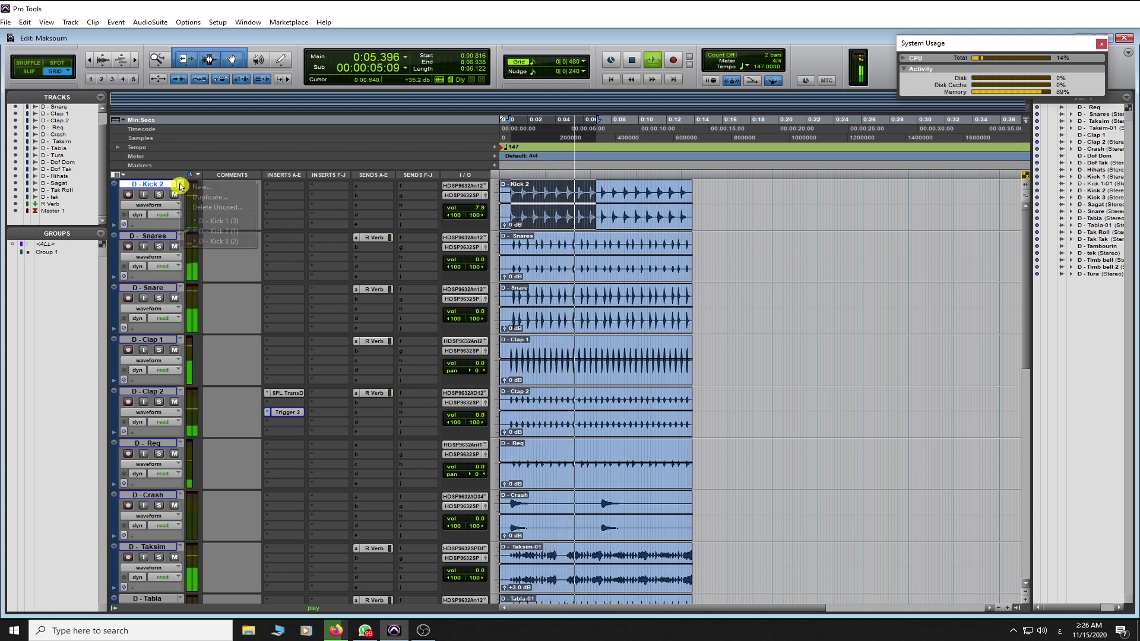
pyautogui.click(206, 221)
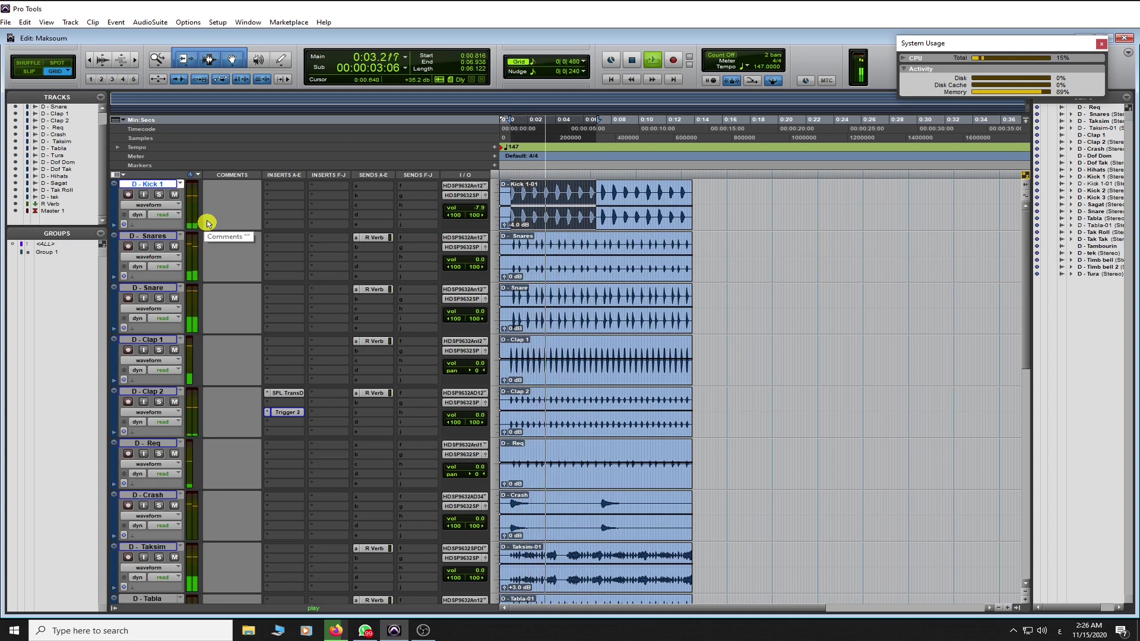
pyautogui.press('space')
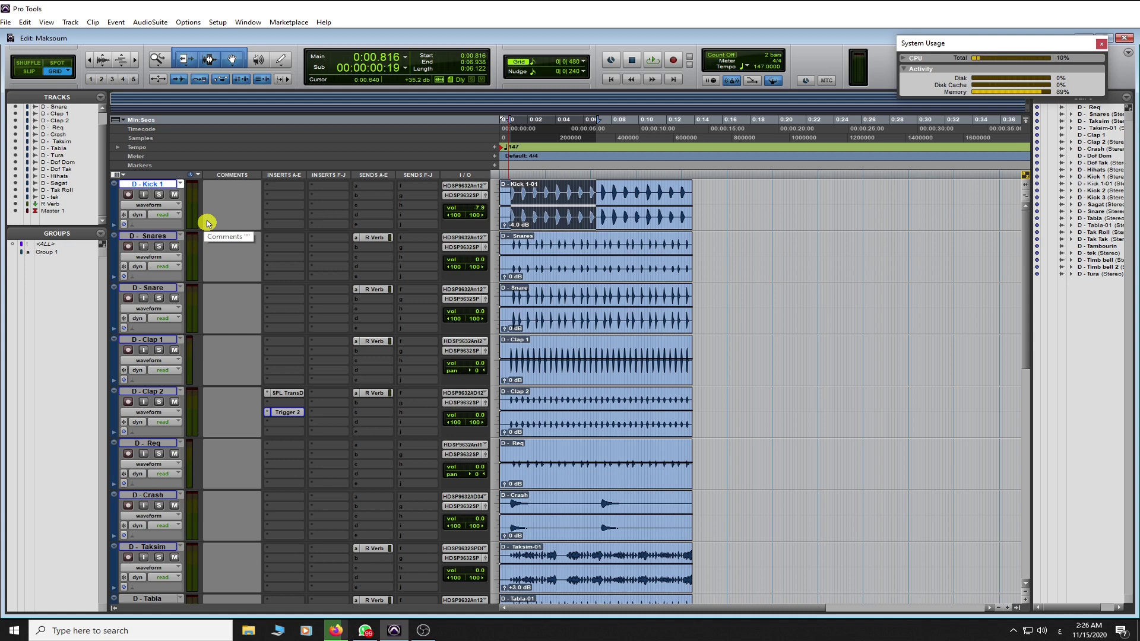
# Solo the kick track and play the D - Kick 1 playlist on its own
pyautogui.click(158, 194)
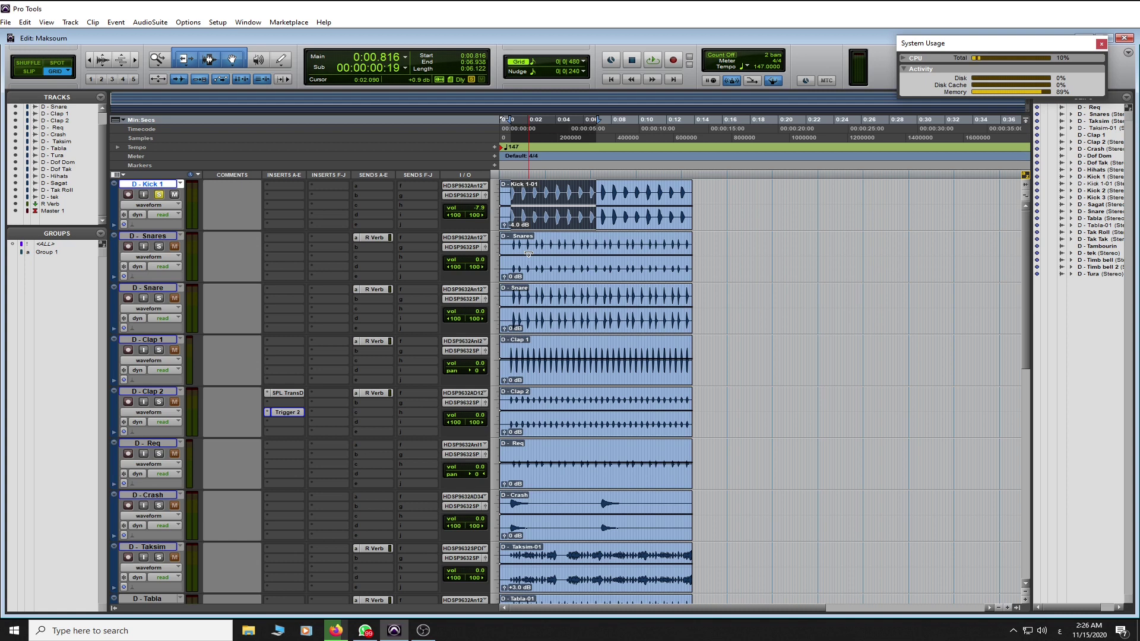
pyautogui.press('space')
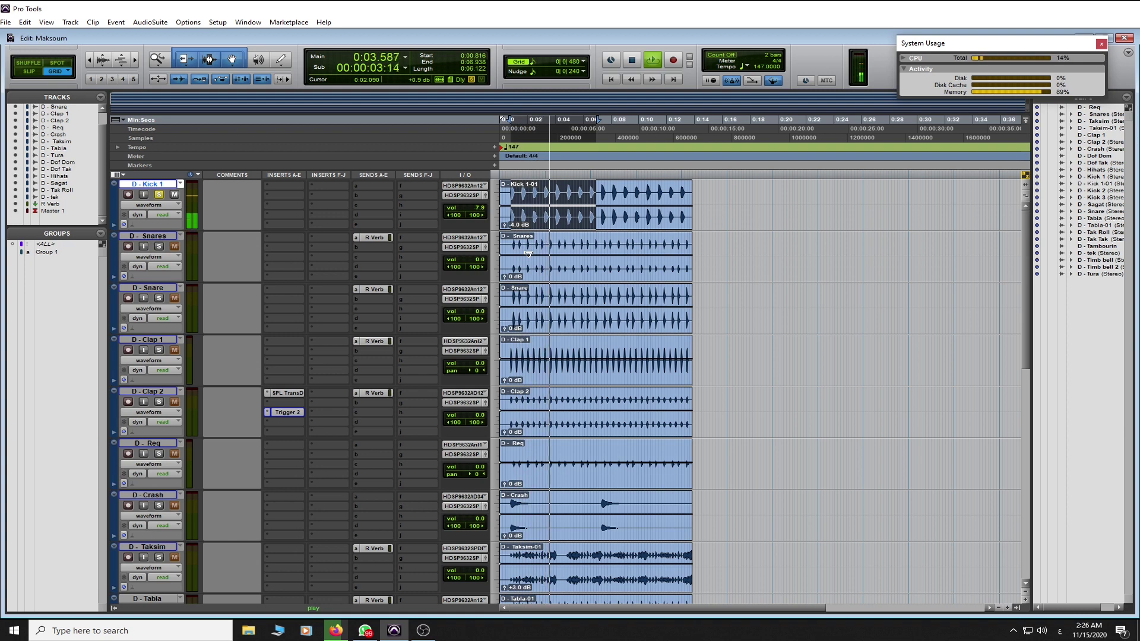
pyautogui.press('space')
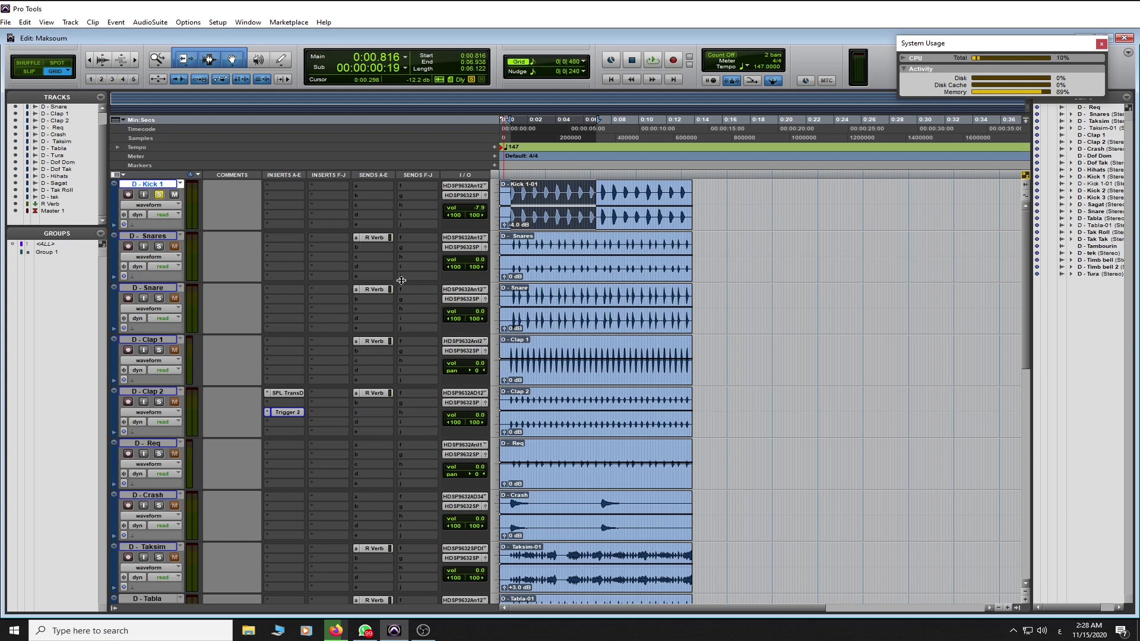
# Reset the kick track's volume to 0.0 dB, cycle its playlists to D - Kick 1, and reset the D - Kick 1-01 clip gain to 0 dB
pyautogui.moveTo(475, 215); pyautogui.dragTo(215, 232)
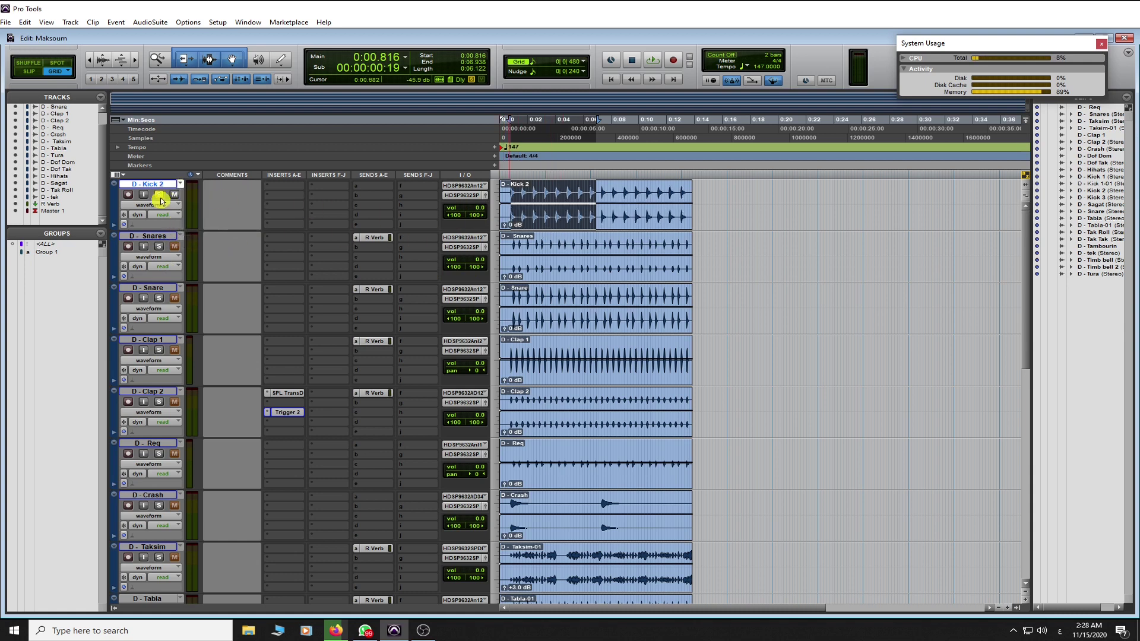
pyautogui.moveTo(179, 185); pyautogui.dragTo(209, 244)
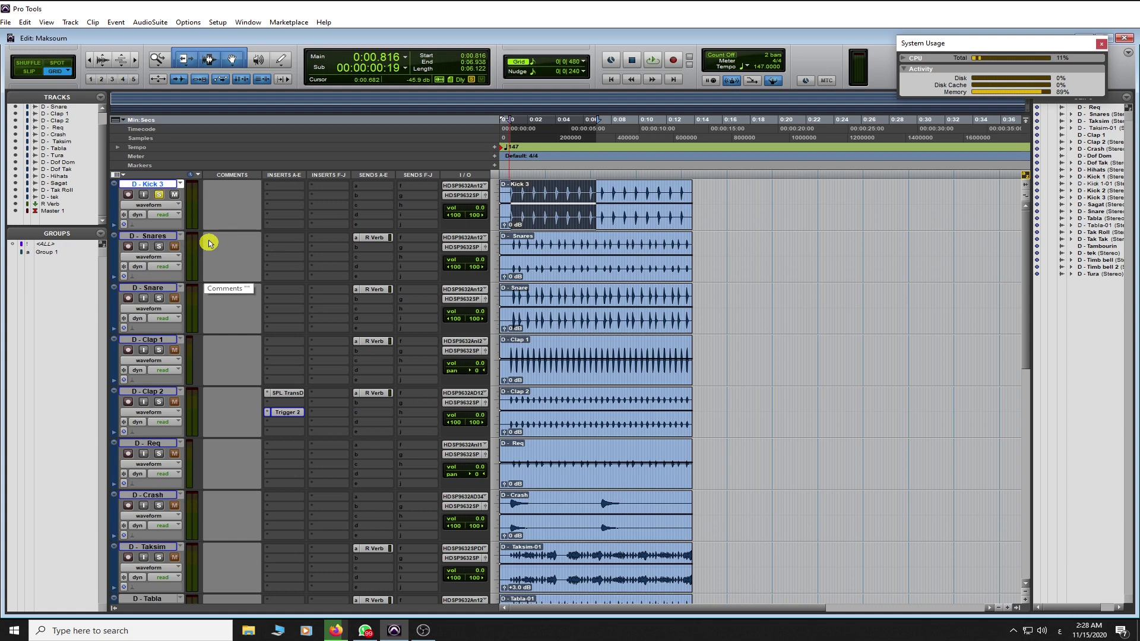
pyautogui.click(180, 184)
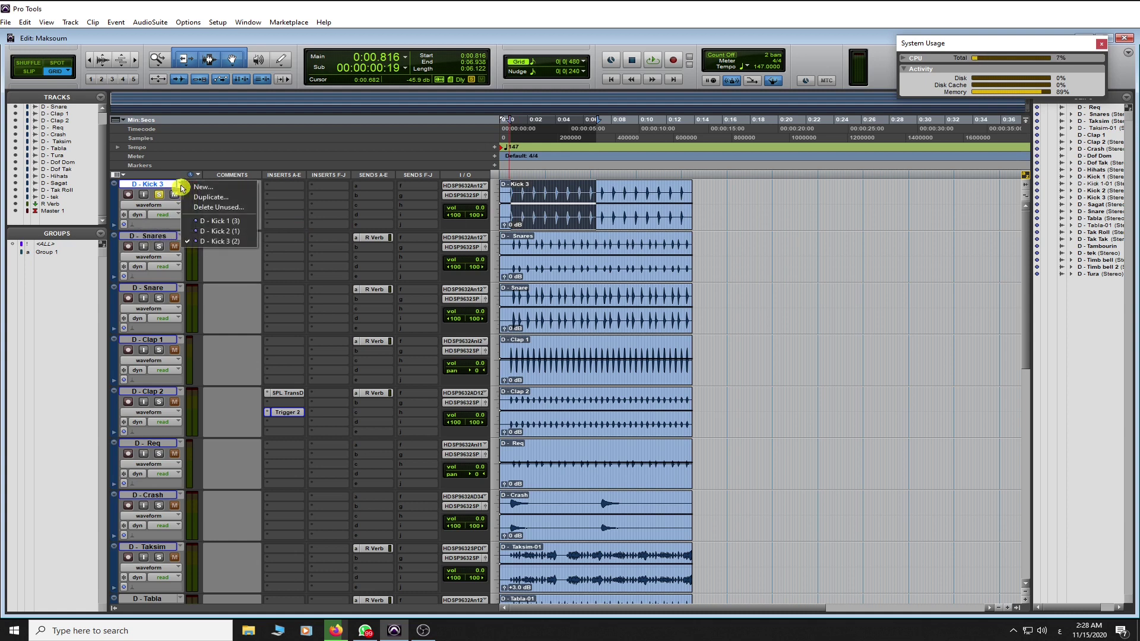
pyautogui.click(219, 231)
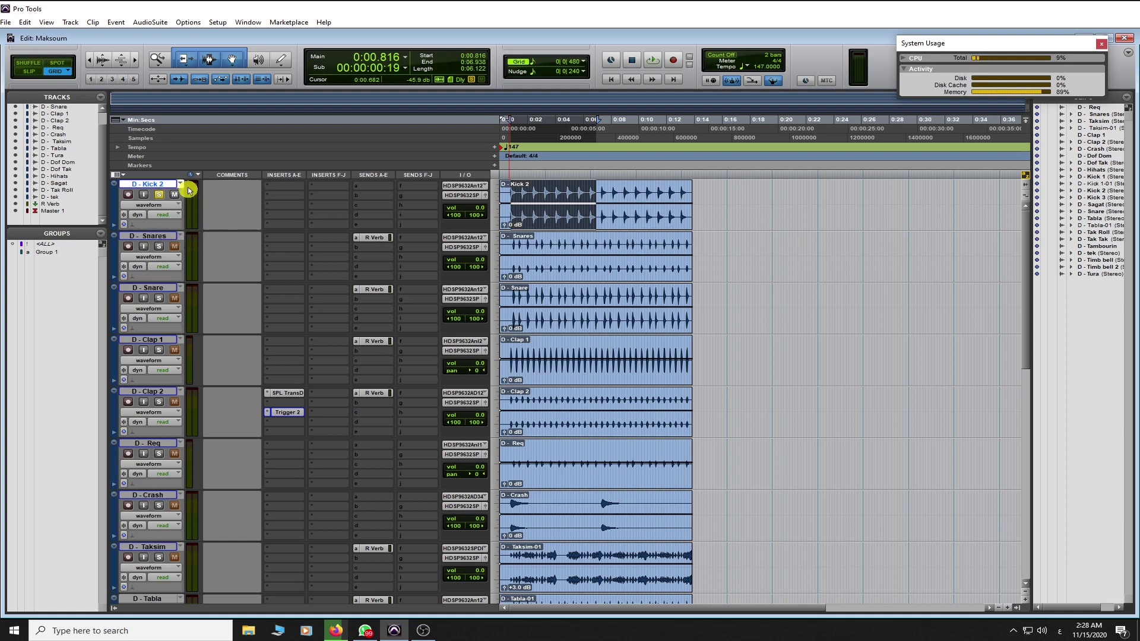
pyautogui.click(181, 185)
pyautogui.click(217, 223)
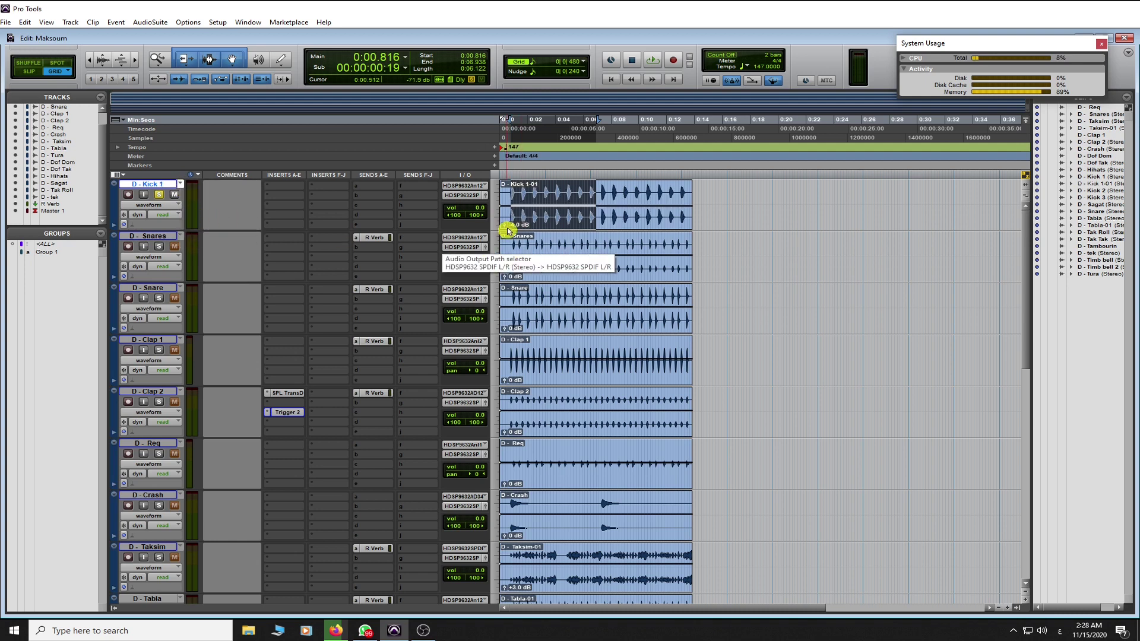
pyautogui.click(507, 227)
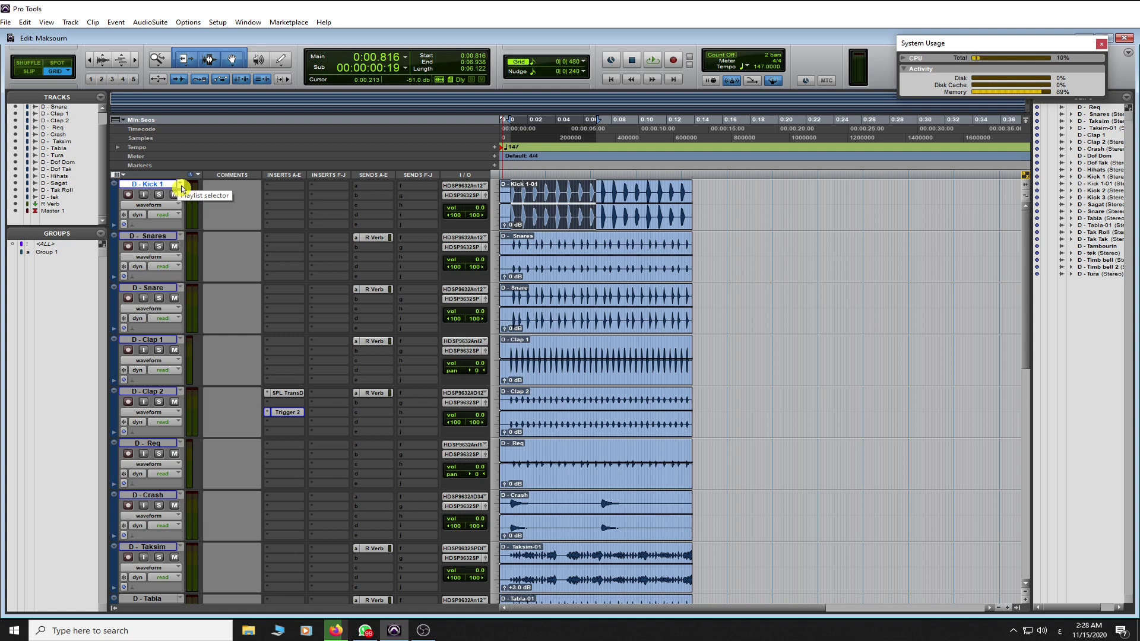
# Compare the kicks in the full mix, playing D - Kick 2, D - Kick 3 and D - Kick 1 in turn, and stop
pyautogui.click(182, 186)
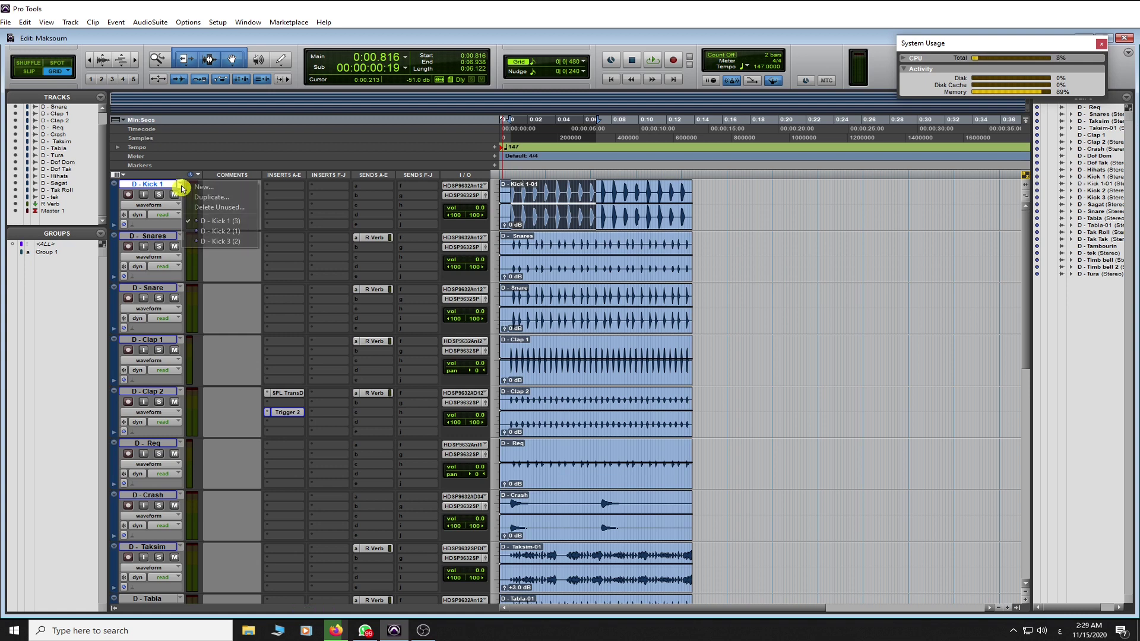
pyautogui.click(213, 232)
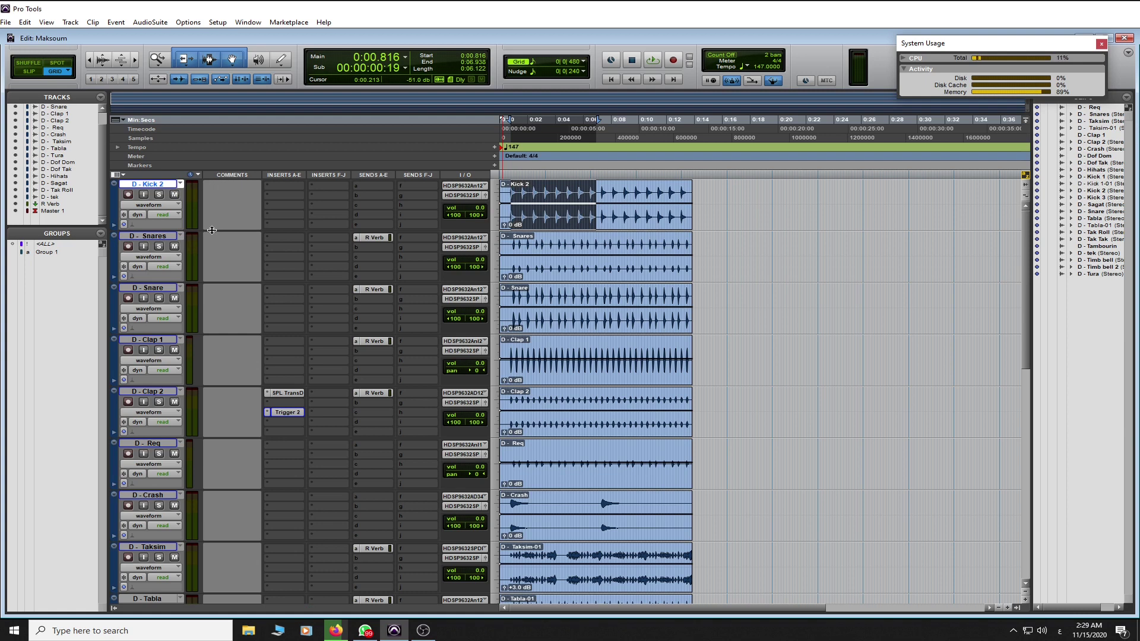
pyautogui.click(210, 236)
pyautogui.press('space')
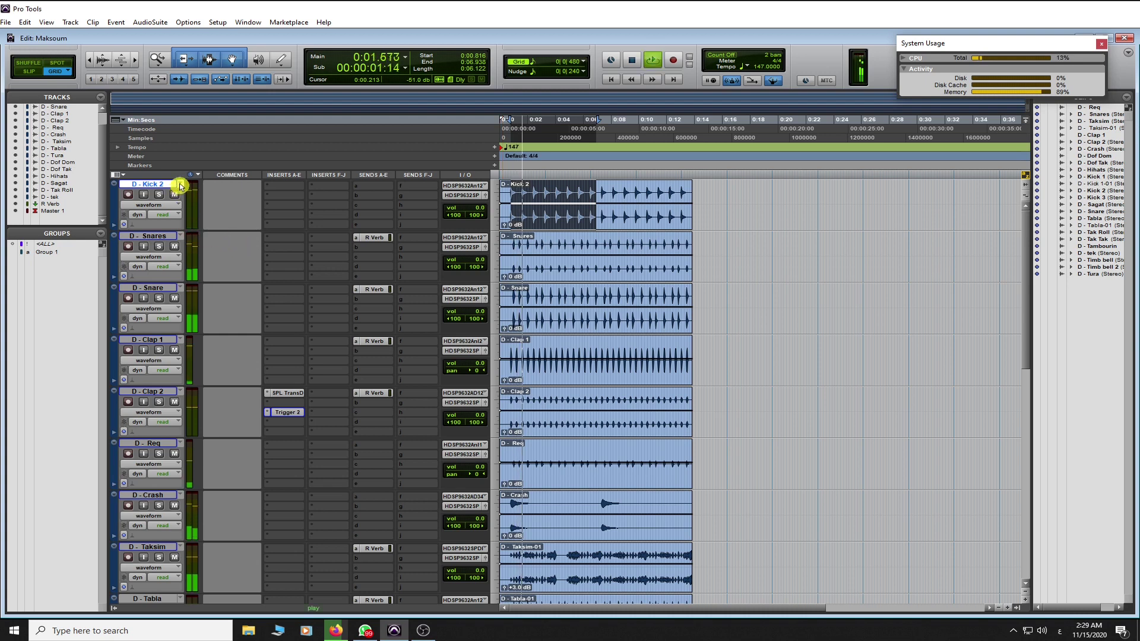
pyautogui.click(180, 185)
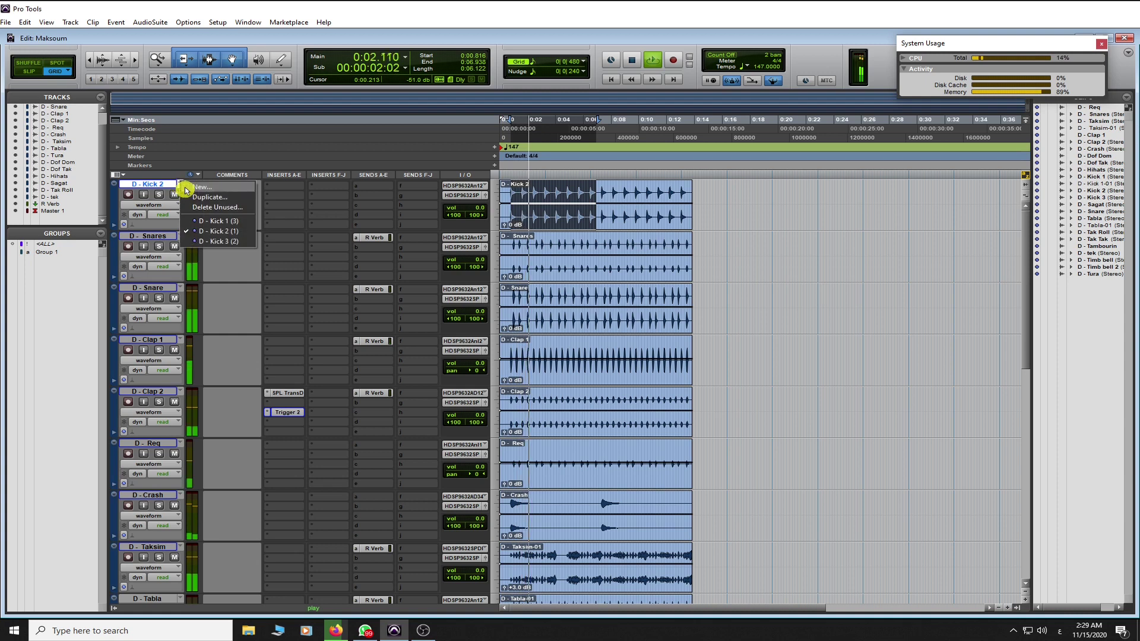
pyautogui.click(220, 242)
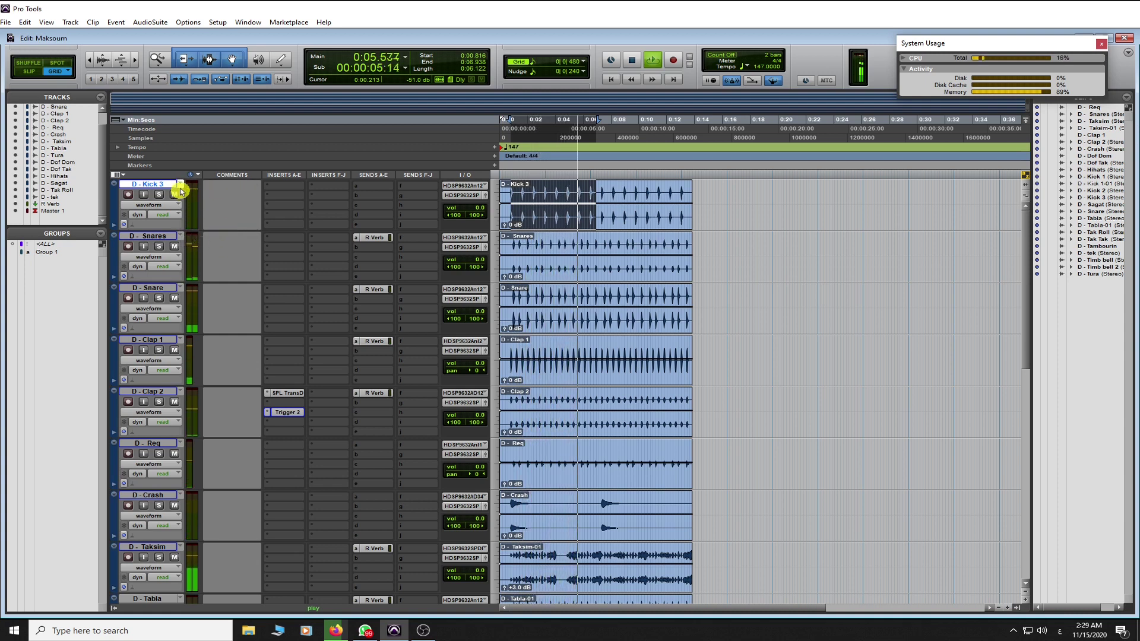
pyautogui.click(180, 185)
pyautogui.click(209, 223)
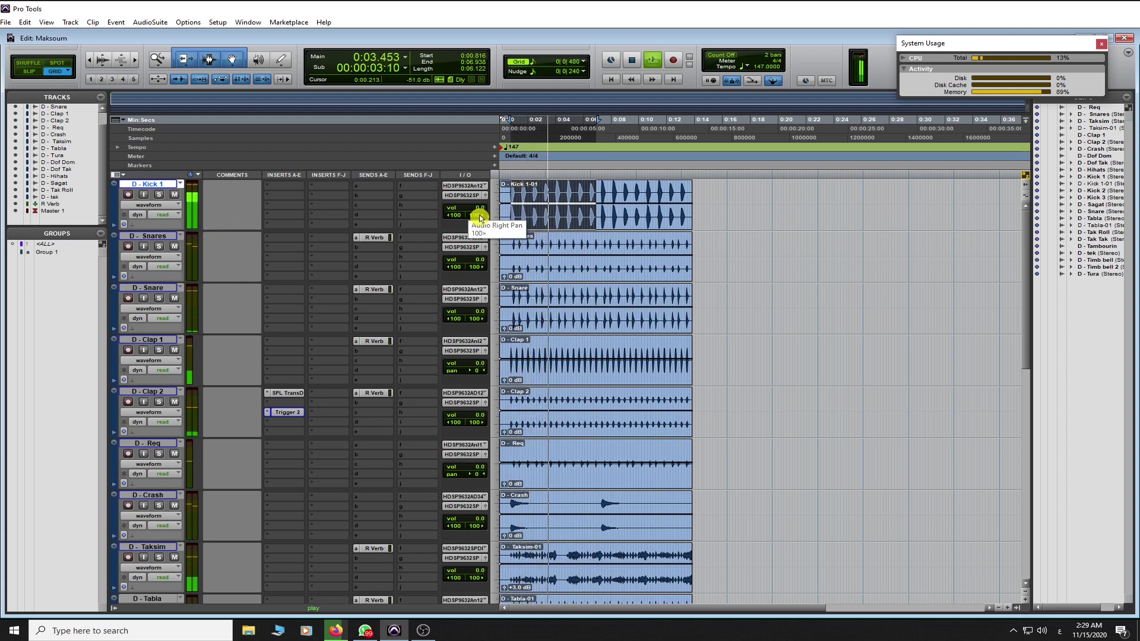
pyautogui.press('space')
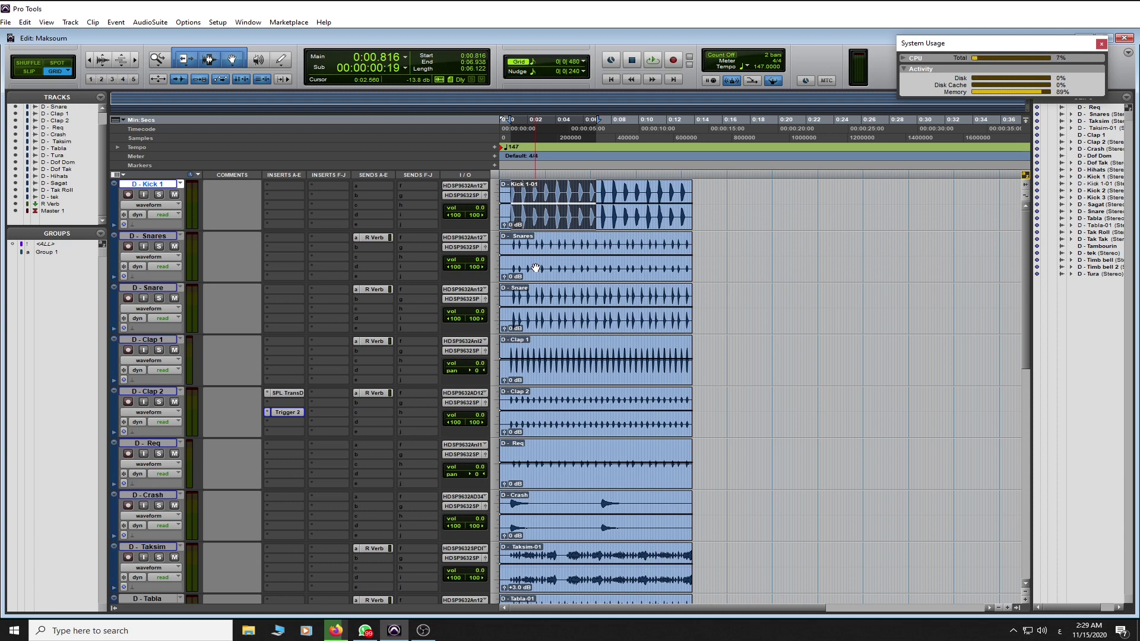
# Lower the clip gain of the D - Kick 1-01 clip to -4.0 dB
pyautogui.click(581, 227)
pyautogui.click(501, 228)
pyautogui.moveTo(502, 228); pyautogui.dragTo(507, 263)
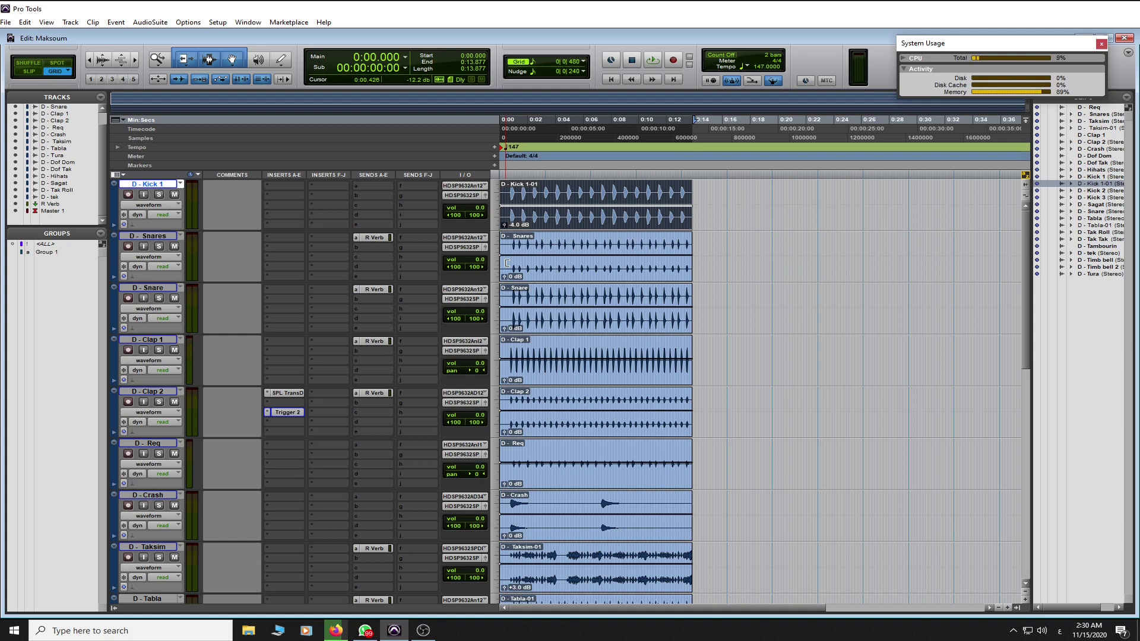
# Play the full mix from the start and swap the kick track from D - Kick 1 to D - Kick 2, and stop
pyautogui.click(565, 430)
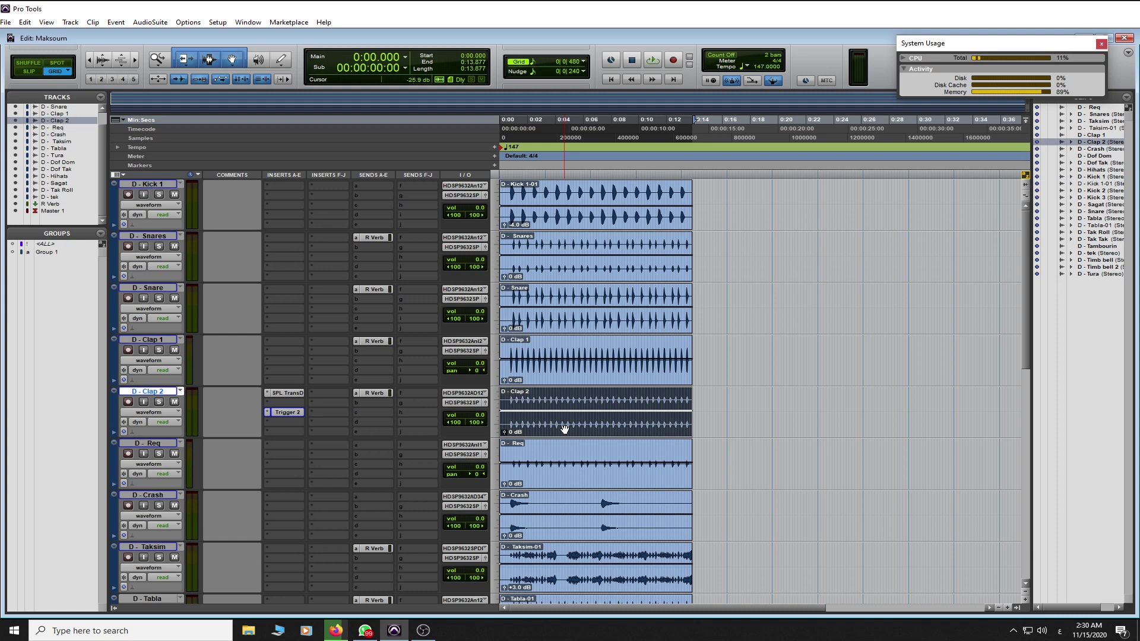
pyautogui.press('space')
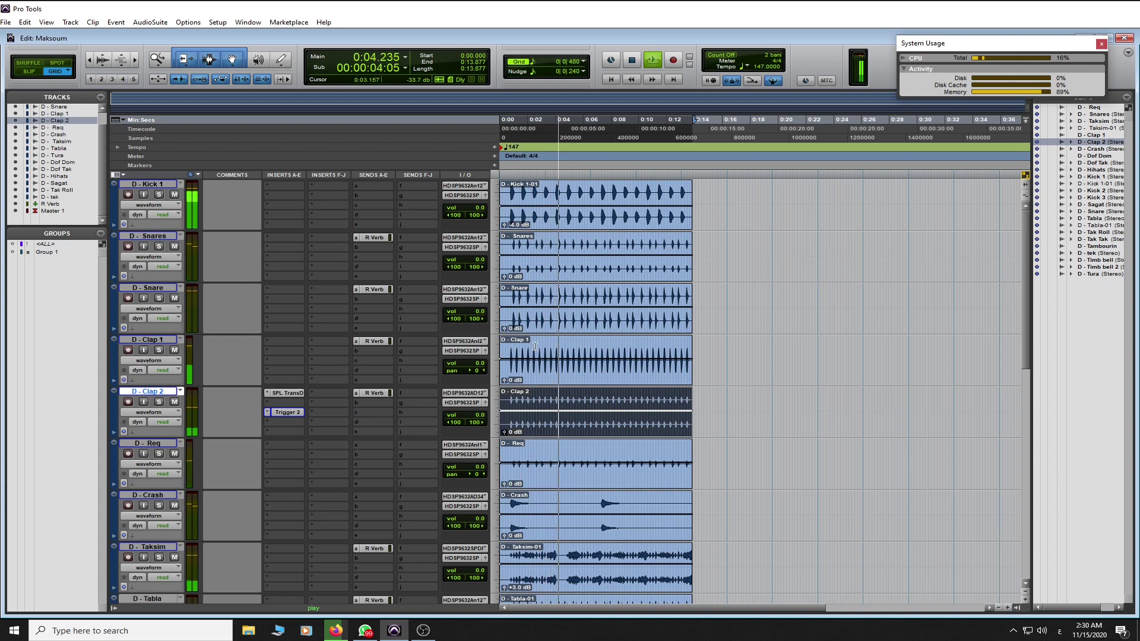
pyautogui.click(179, 185)
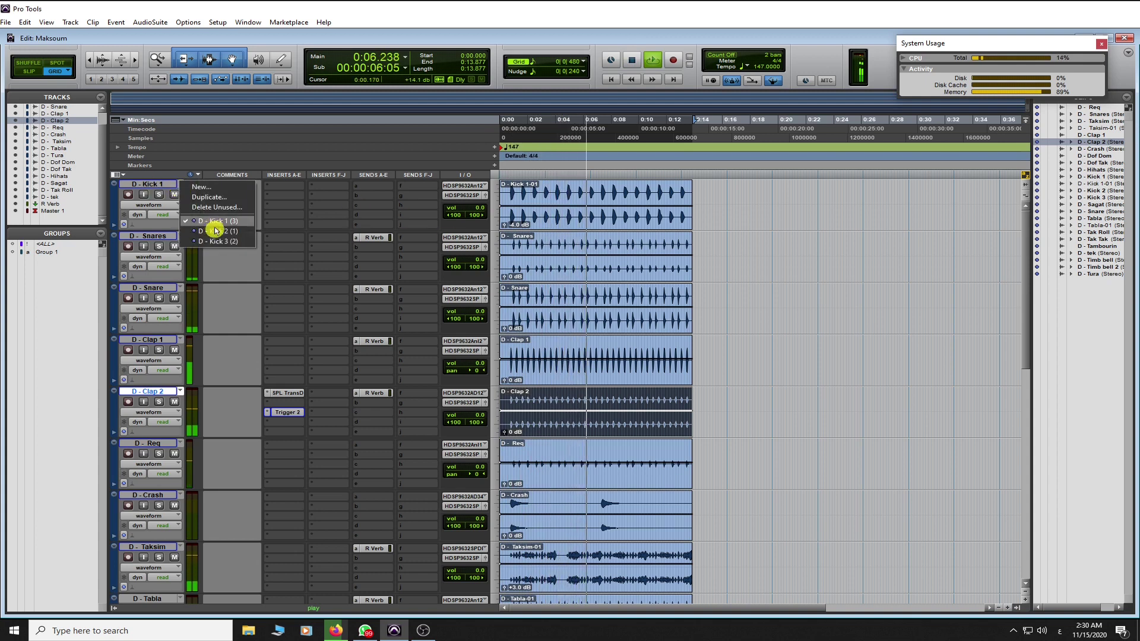
pyautogui.click(216, 234)
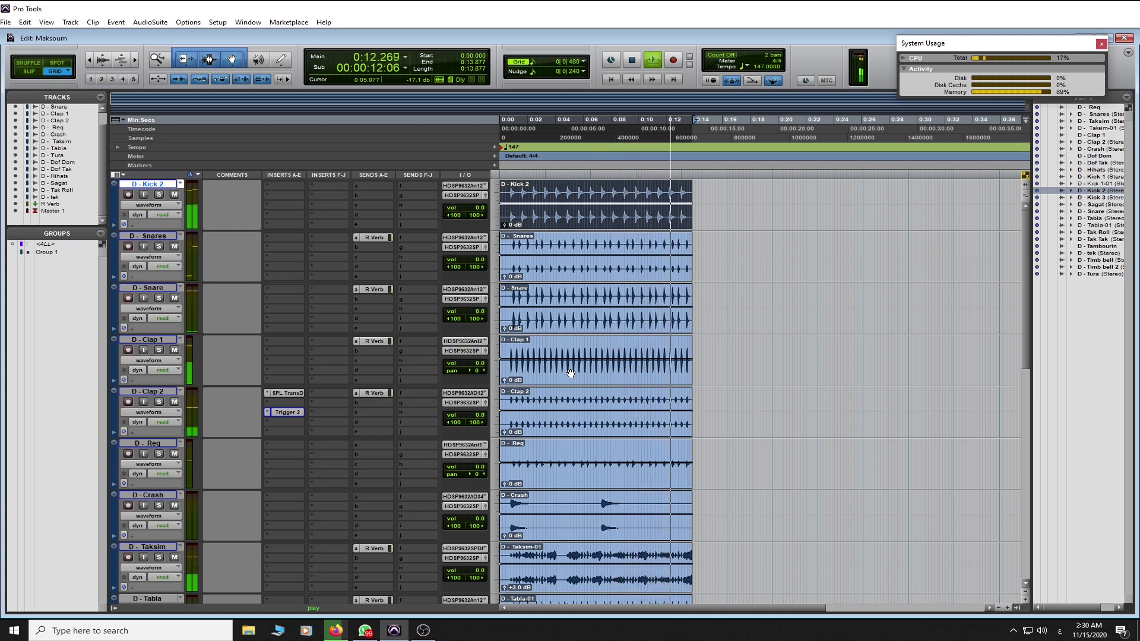
pyautogui.press('space')
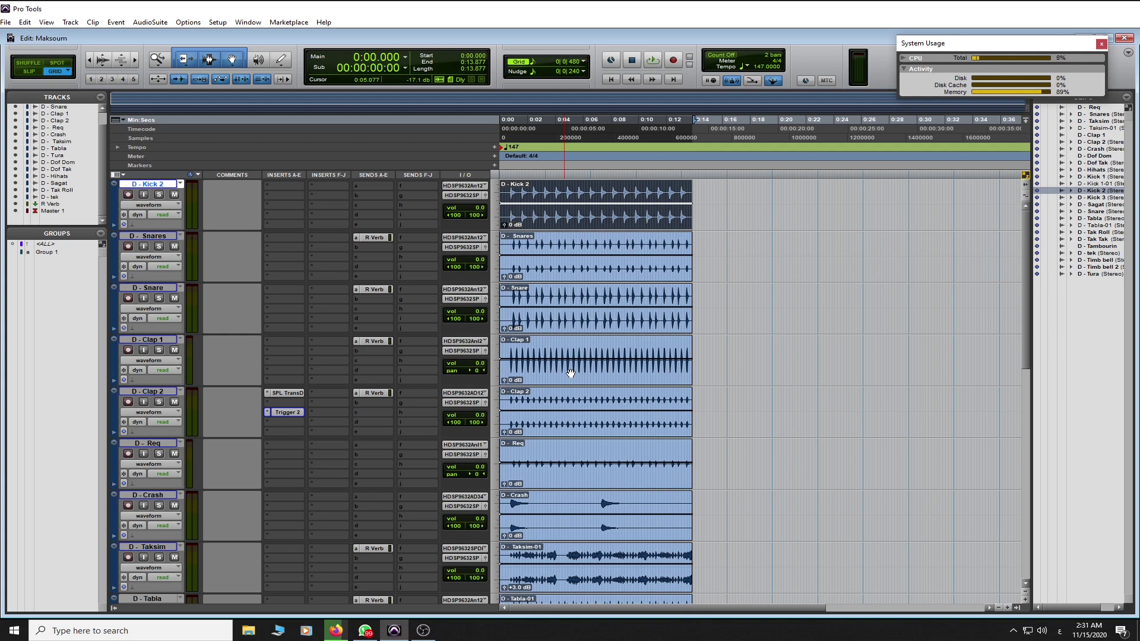
# Solo the D - Clap 2 track, start playback, and quit WhatsApp from the taskbar
pyautogui.click(158, 401)
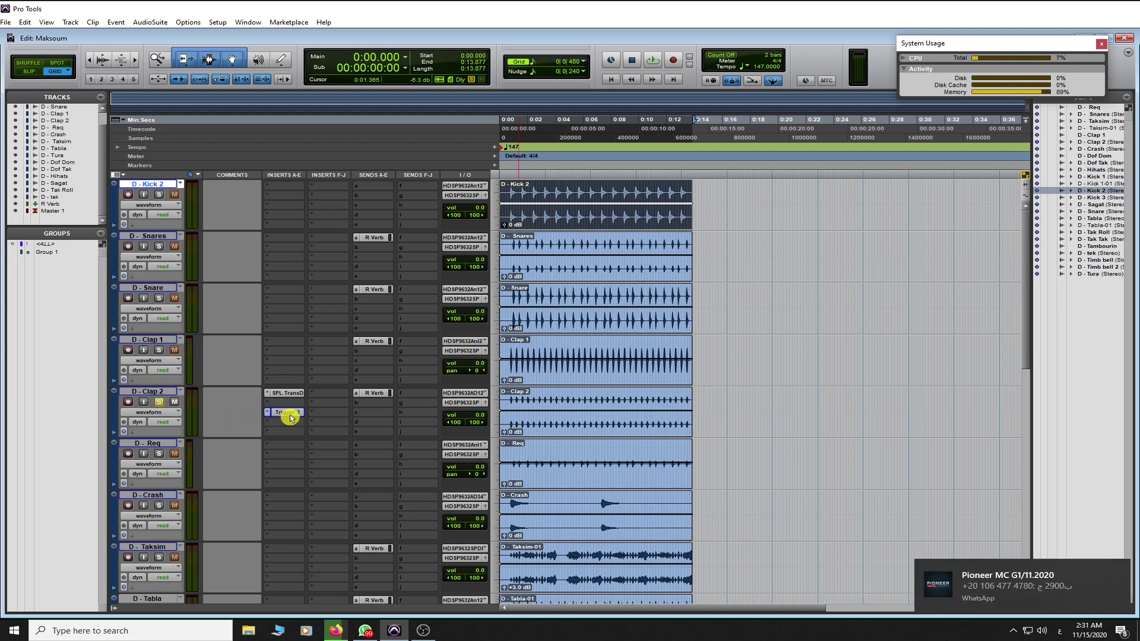
pyautogui.press('space')
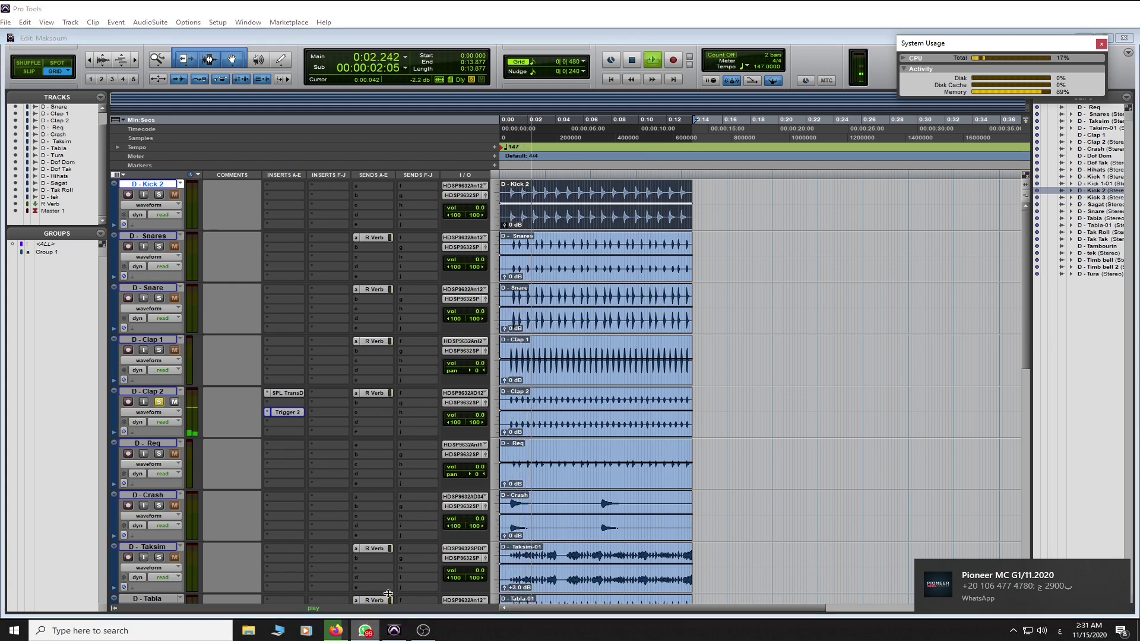
pyautogui.rightClick(364, 630)
pyautogui.click(374, 608)
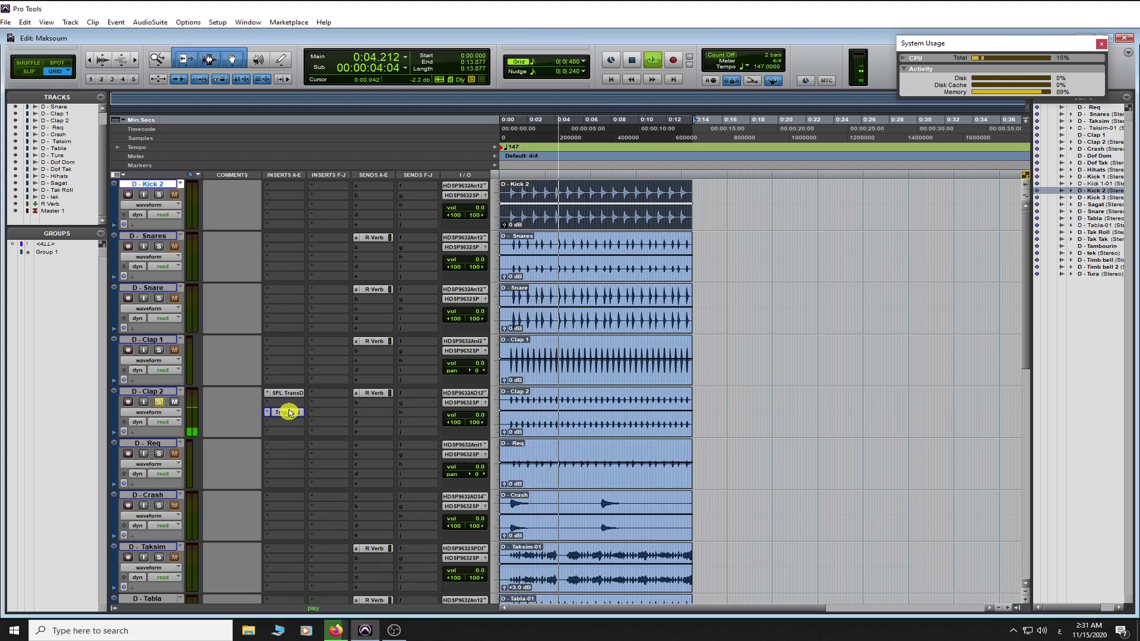
# Open Trigger 2 on D - Clap 2 and compare its mix at 0% and 100% on the soloed clap, ending at 100%
pyautogui.click(287, 412)
pyautogui.moveTo(955, 324); pyautogui.dragTo(1019, 102)
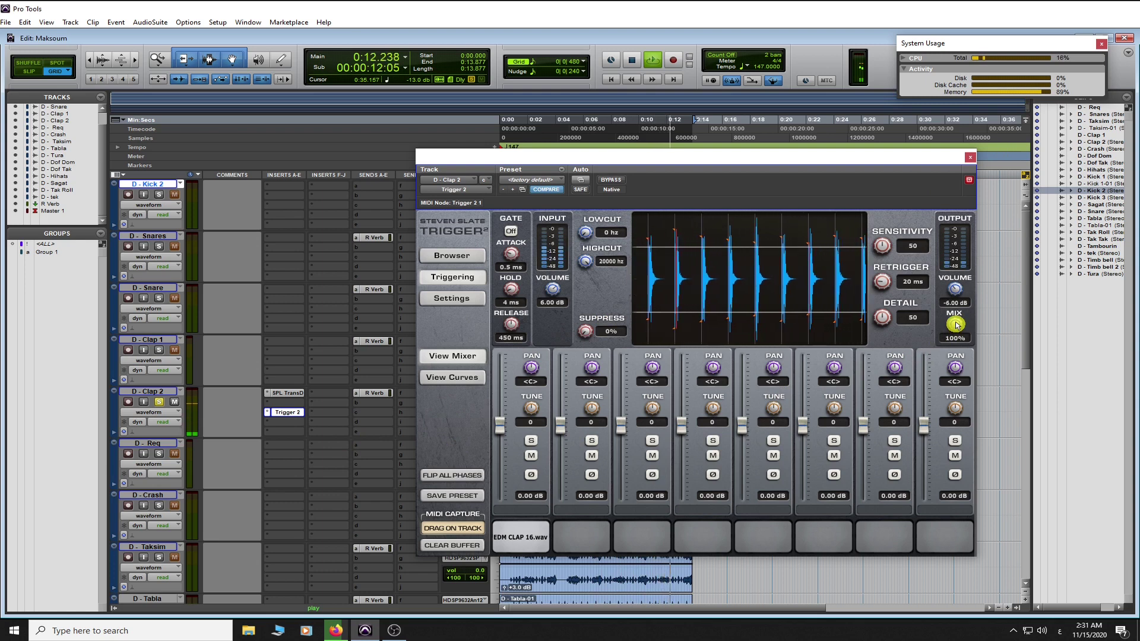
pyautogui.press('space')
pyautogui.moveTo(957, 325); pyautogui.dragTo(909, 564)
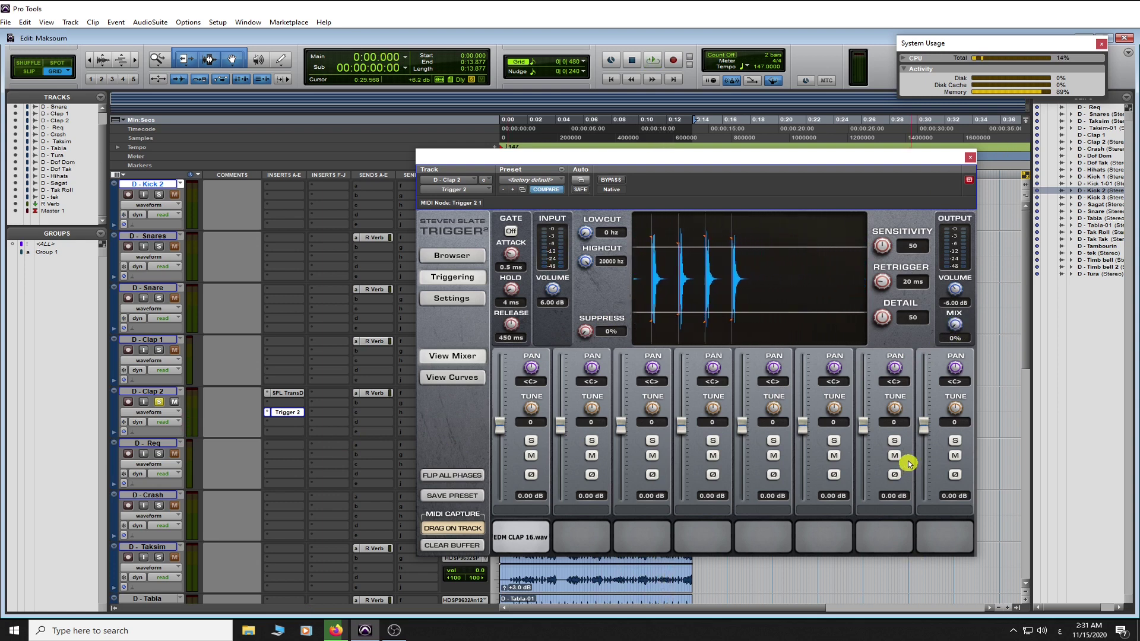
pyautogui.press('space')
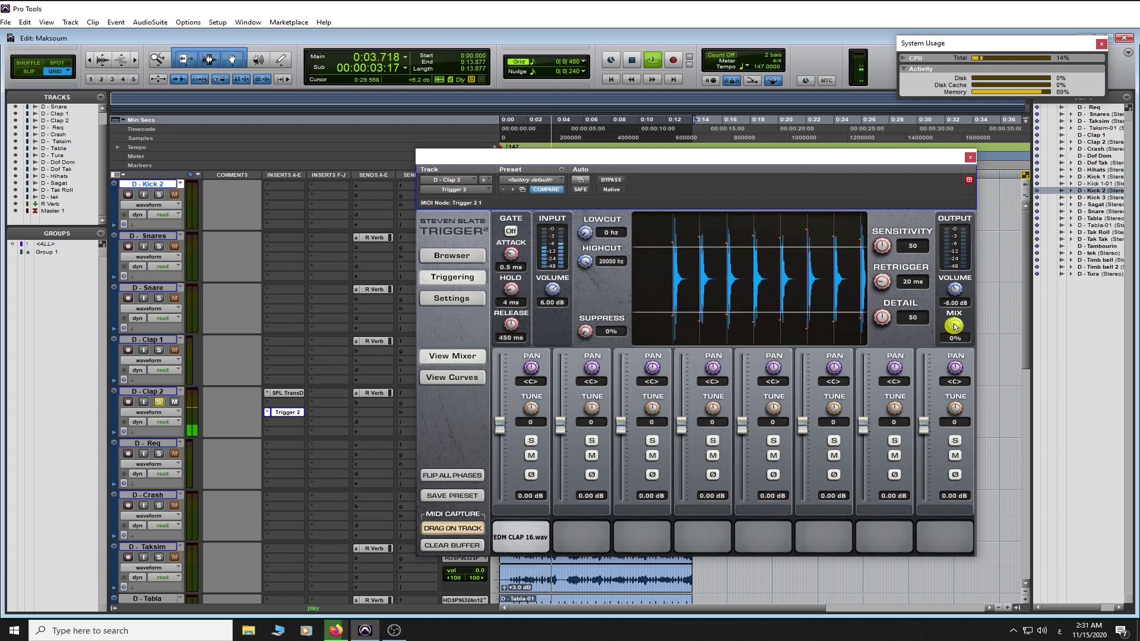
pyautogui.moveTo(954, 326); pyautogui.dragTo(987, 174)
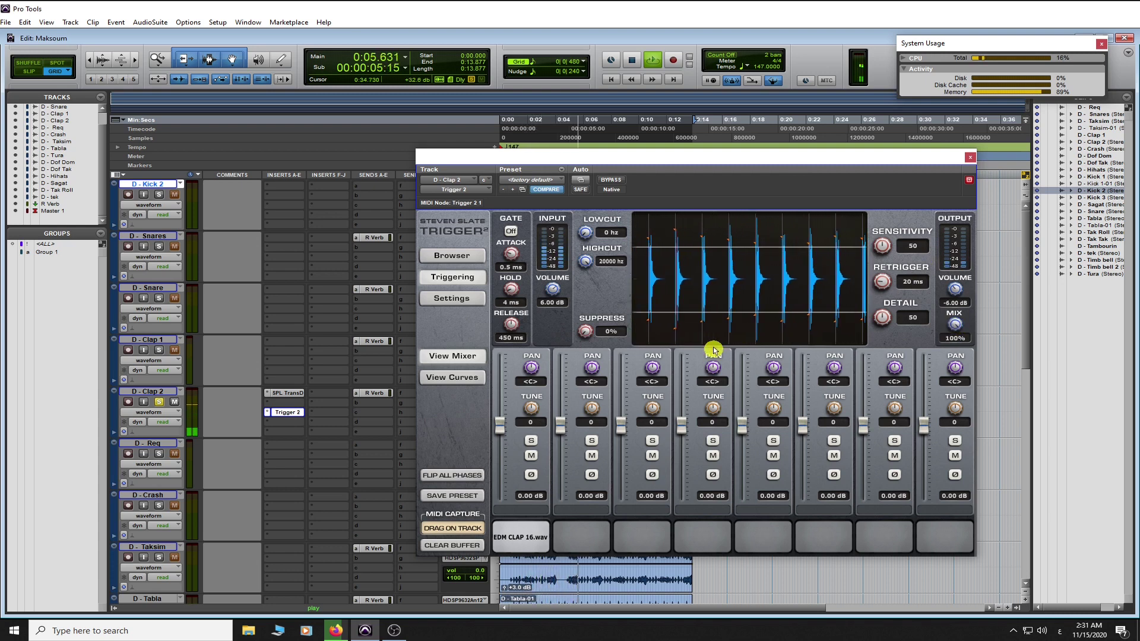
# Stop playback, unsolo D - Clap 2, and compare Trigger 2's mix at 0% and 100% within the full mix, ending at 100% with playback stopped
pyautogui.press('space')
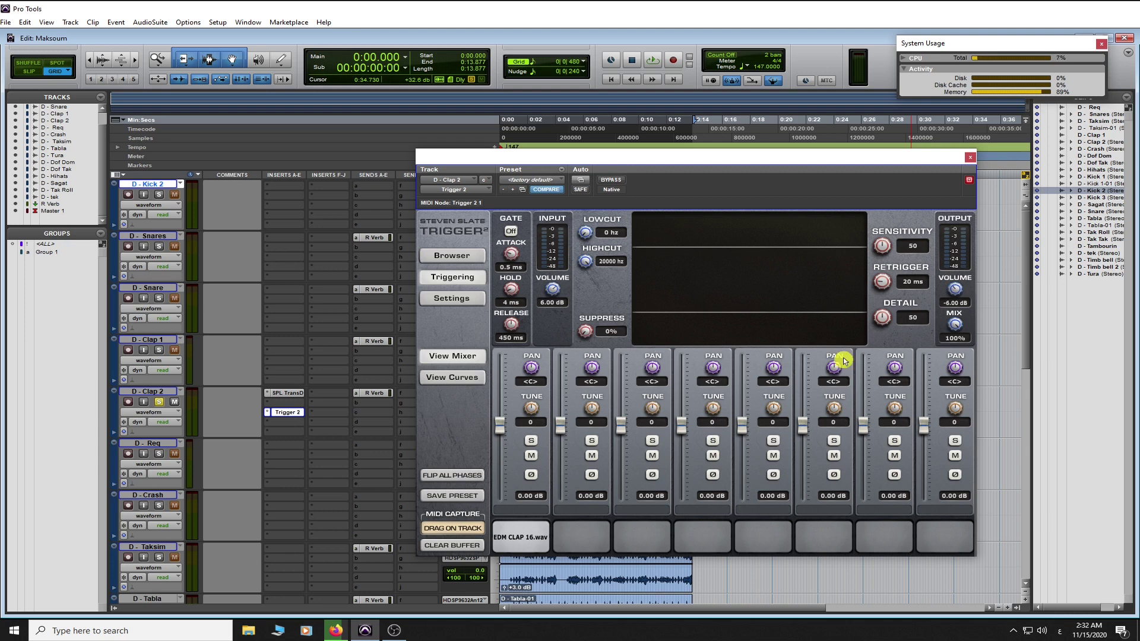
pyautogui.moveTo(955, 324); pyautogui.dragTo(917, 432)
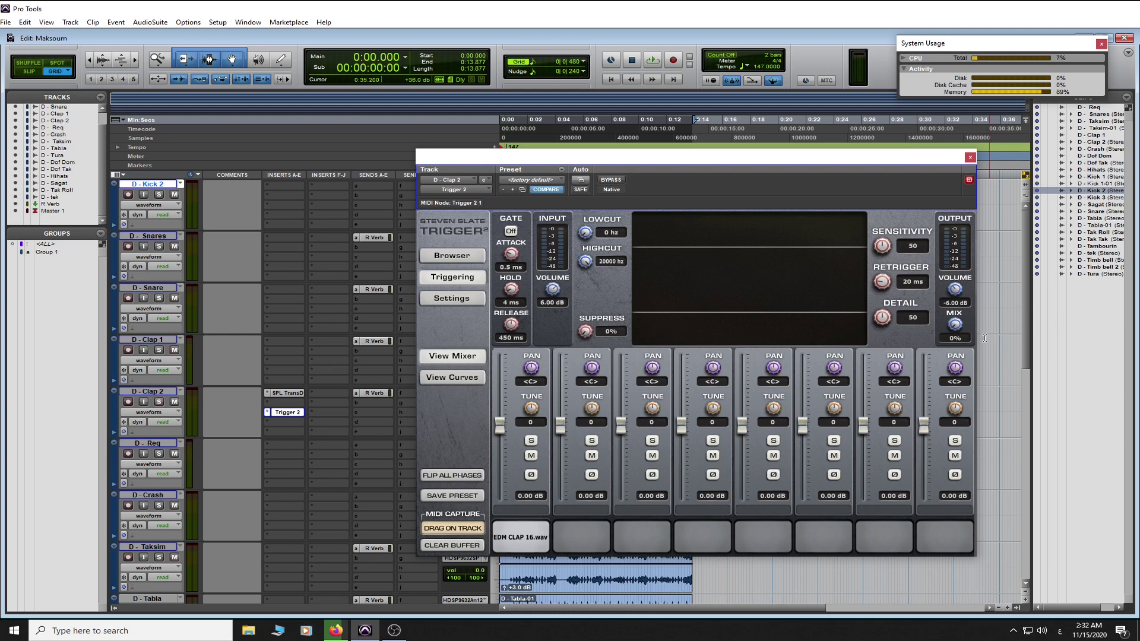
pyautogui.press('space')
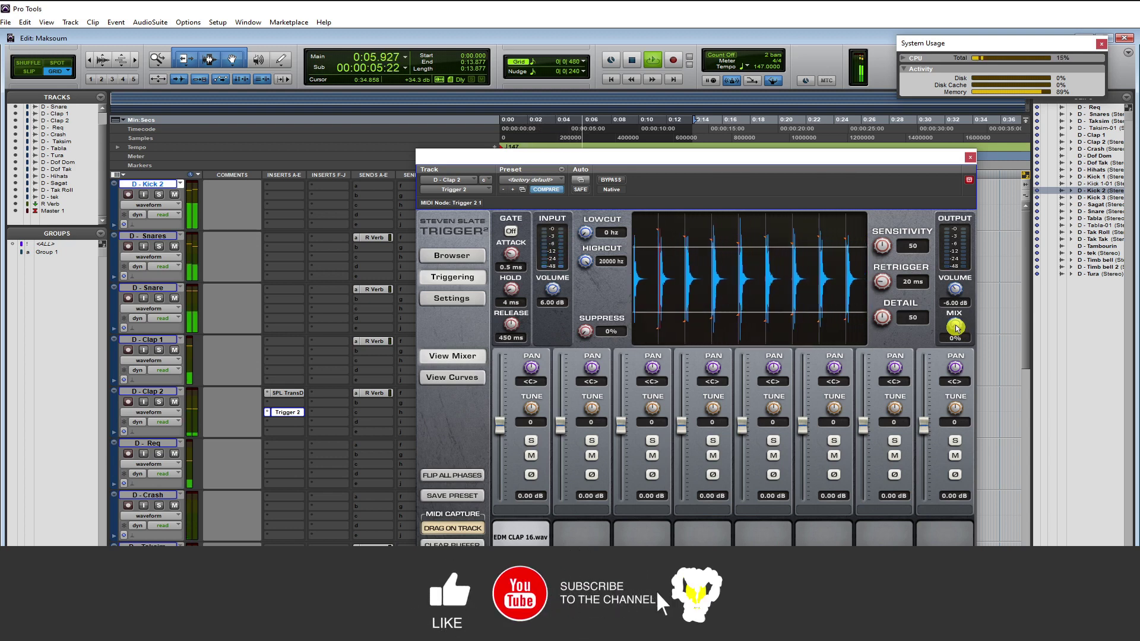
pyautogui.moveTo(957, 329); pyautogui.dragTo(955, 321)
pyautogui.press('space')
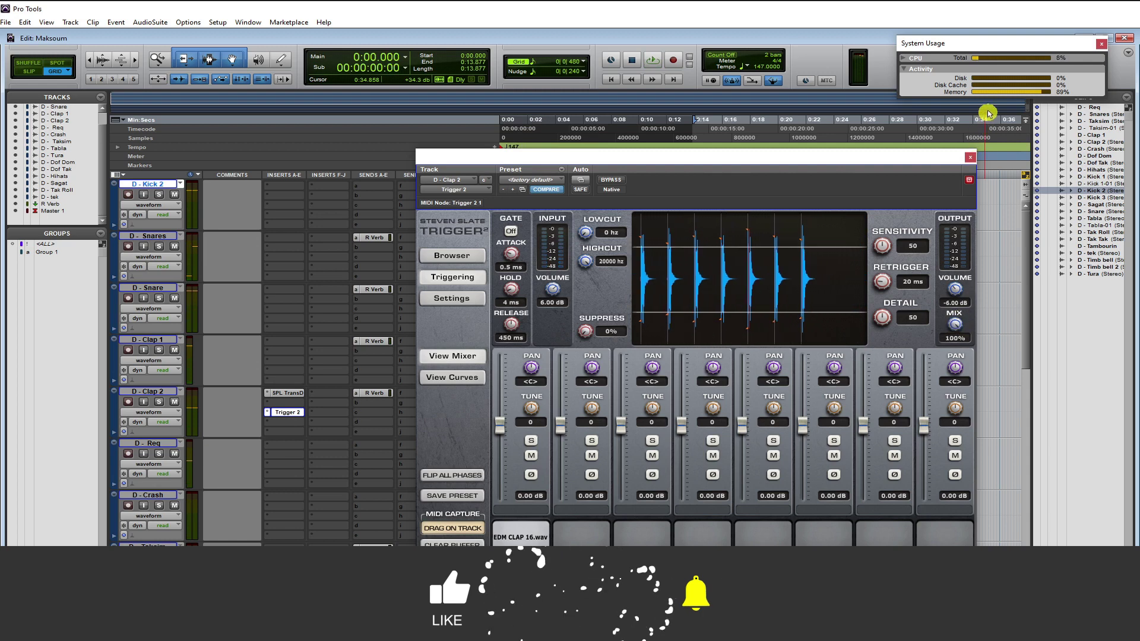
# Replay the full mix while alternating Trigger 2's mix on D - Clap 2 between low values and 100%, ending at 100%, and stop playback
pyautogui.press('space')
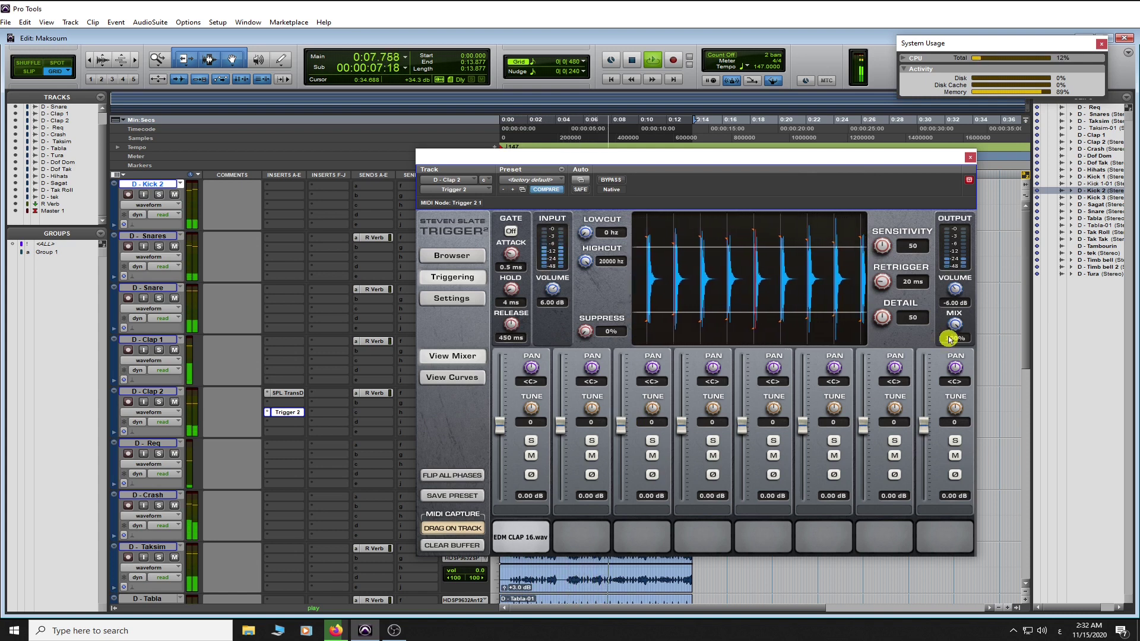
pyautogui.moveTo(960, 326); pyautogui.dragTo(959, 336)
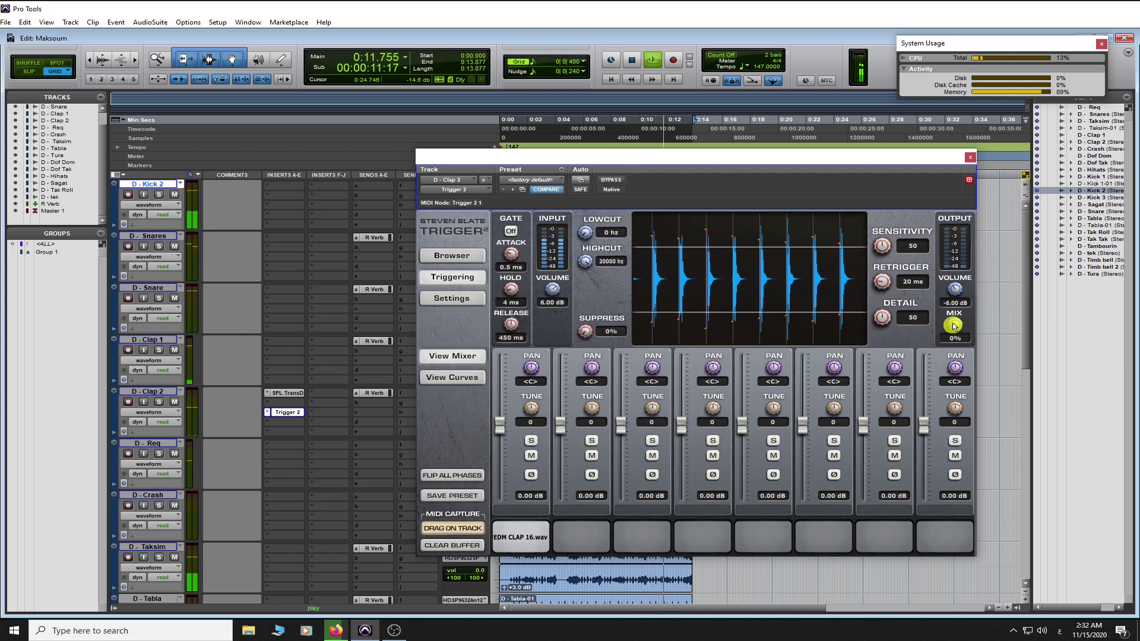
pyautogui.moveTo(953, 326); pyautogui.dragTo(1064, 43)
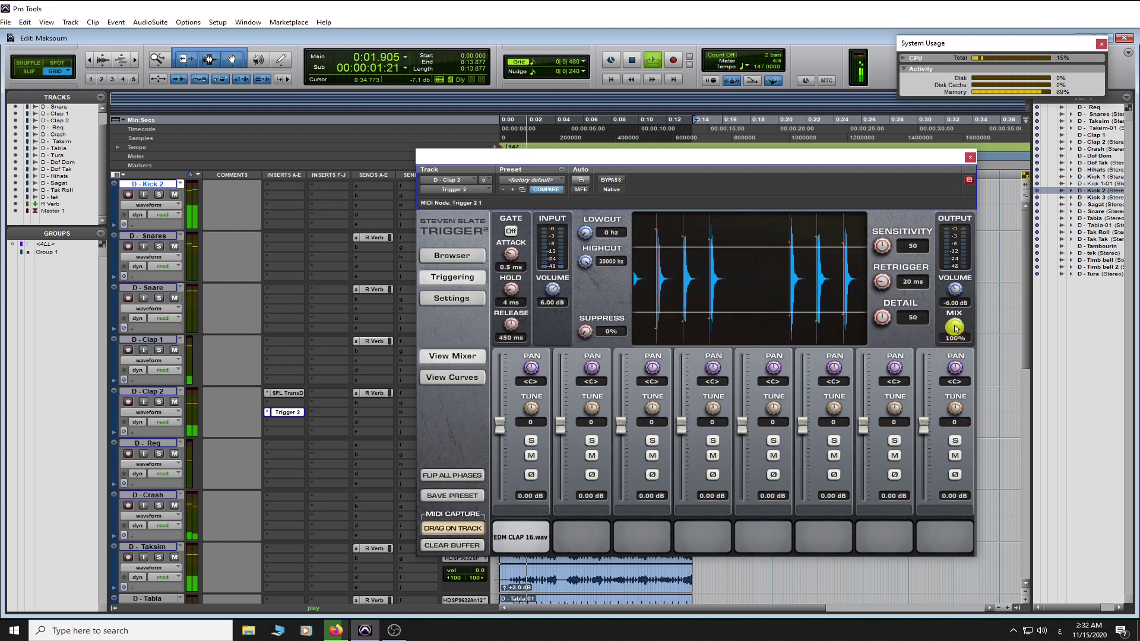
pyautogui.moveTo(957, 326); pyautogui.dragTo(922, 437)
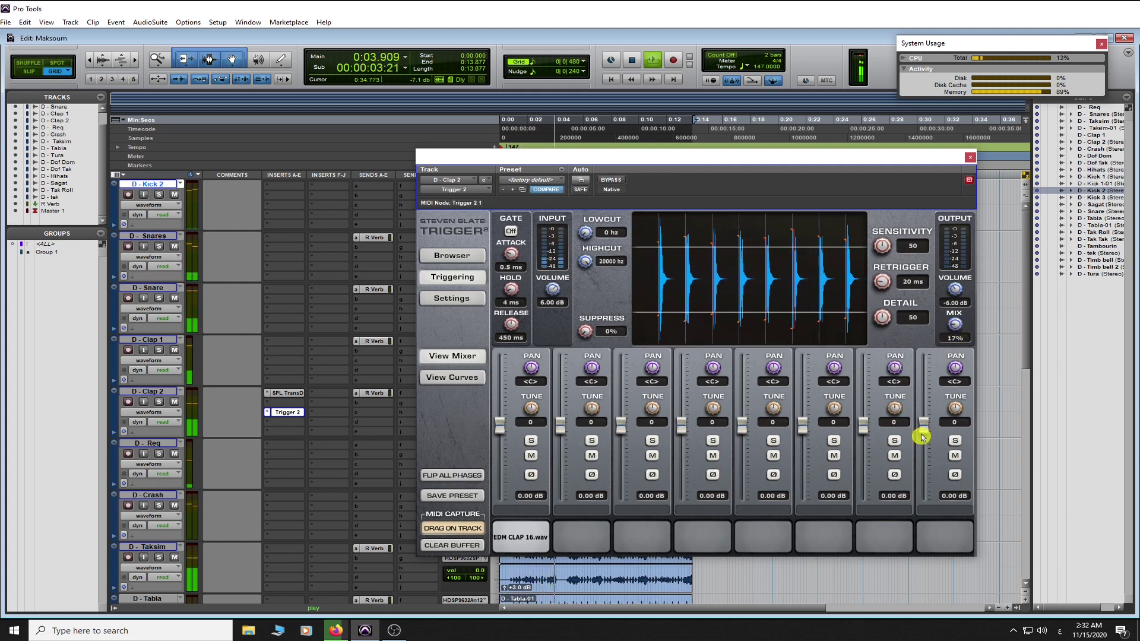
pyautogui.moveTo(957, 330); pyautogui.dragTo(957, 324)
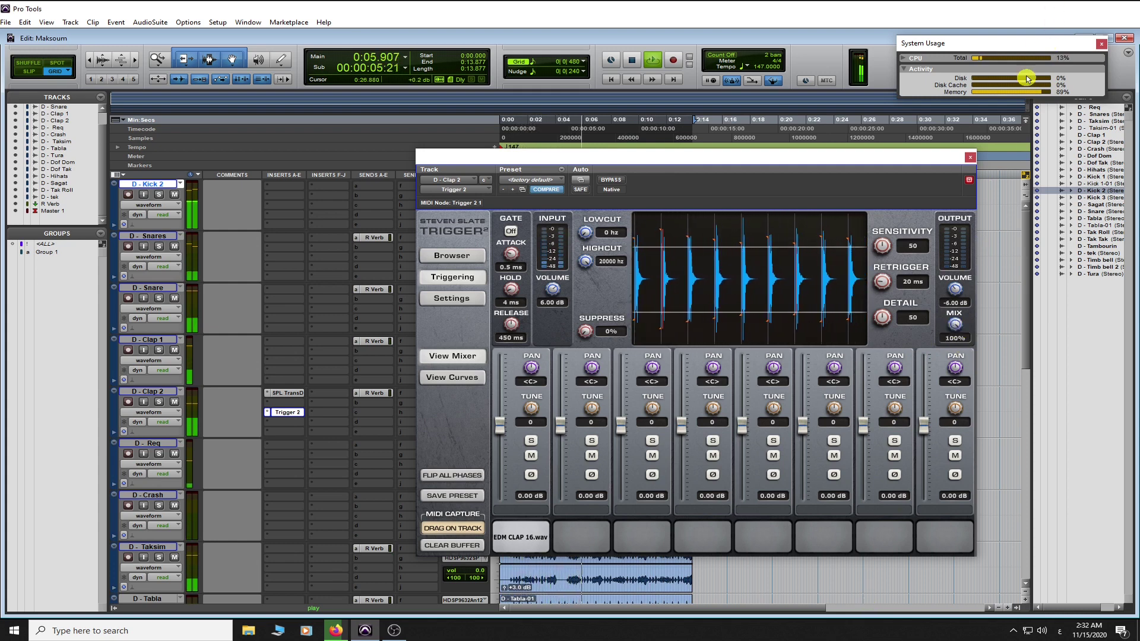
pyautogui.press('space')
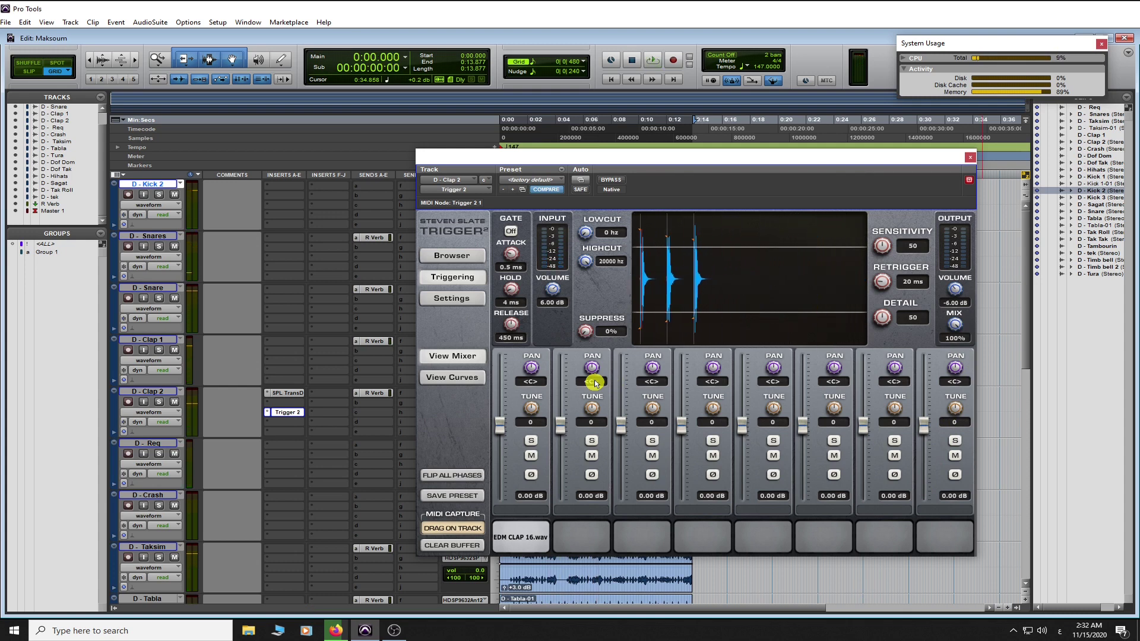